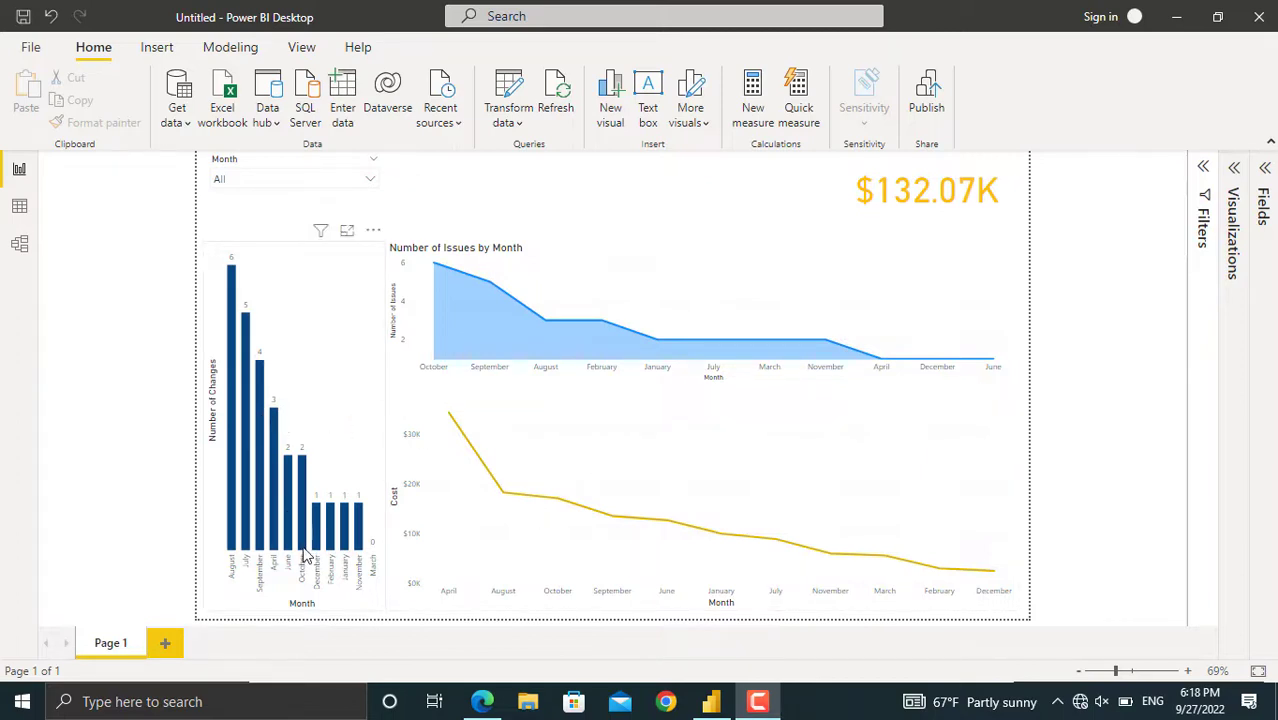
# Step: Filter the report to July, clear the filter, then bring Project Information.pdf to the front
pyautogui.click(370, 180)
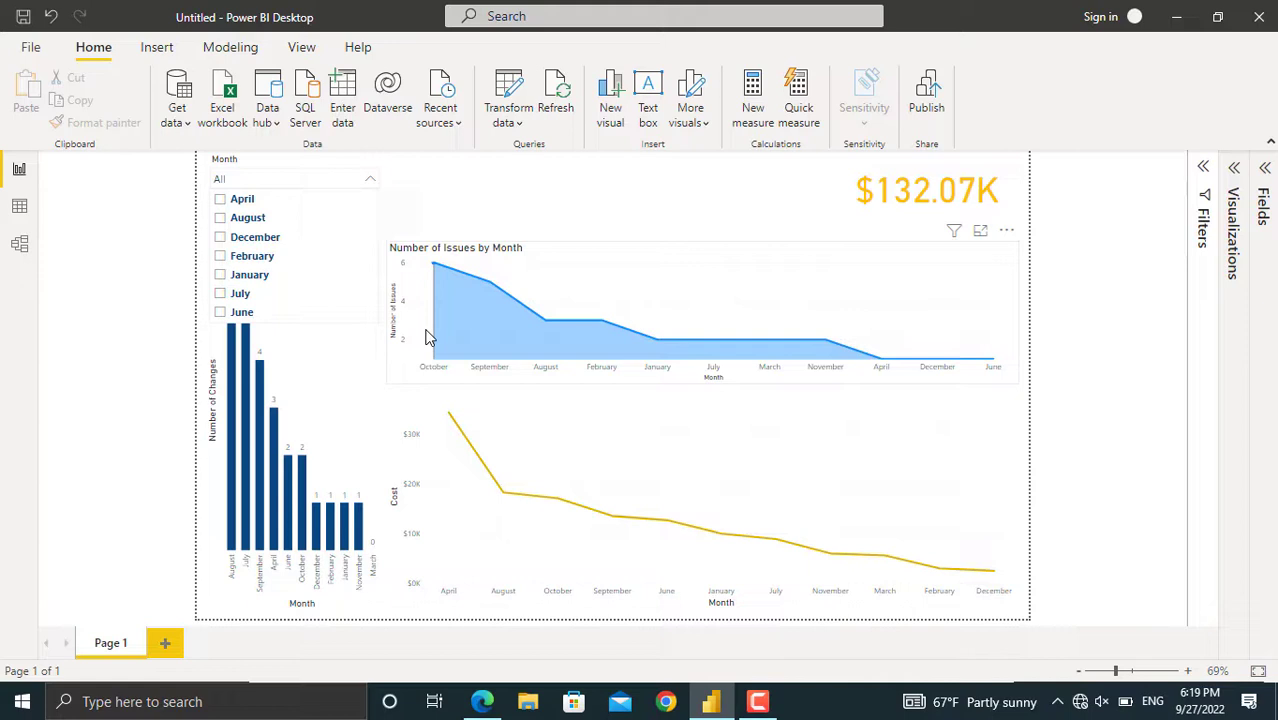
pyautogui.click(241, 301)
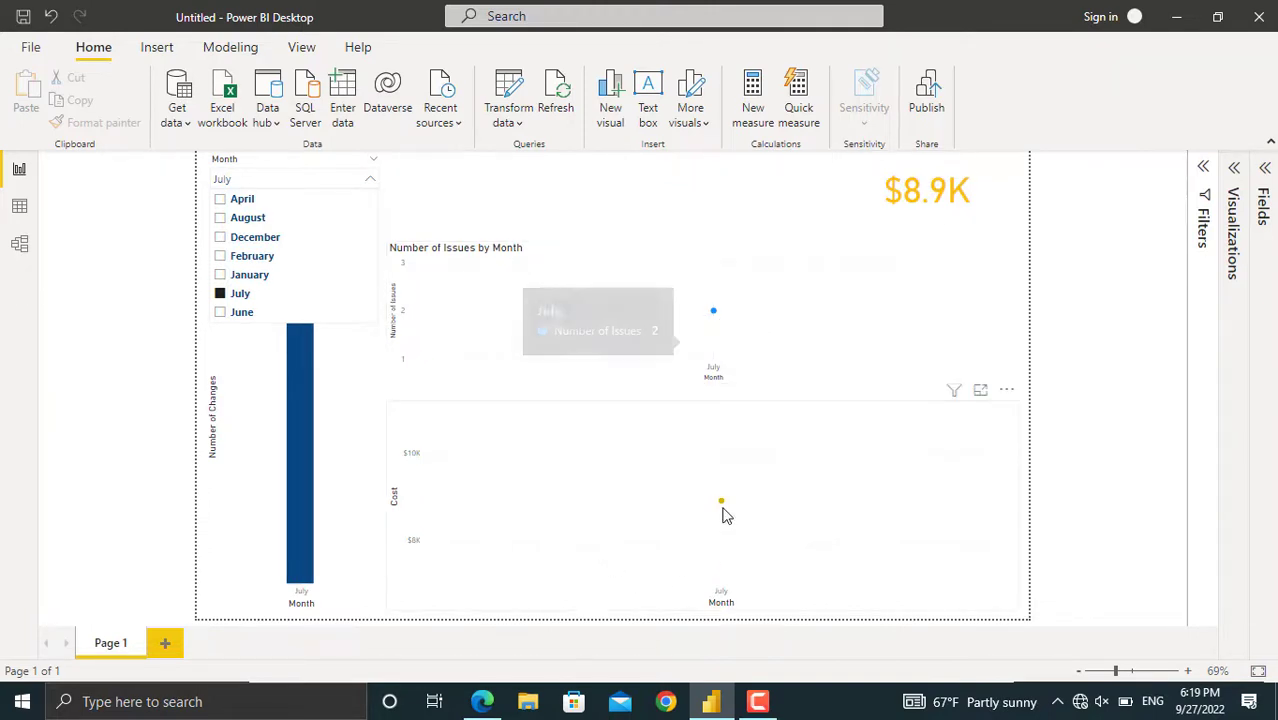
pyautogui.click(473, 228)
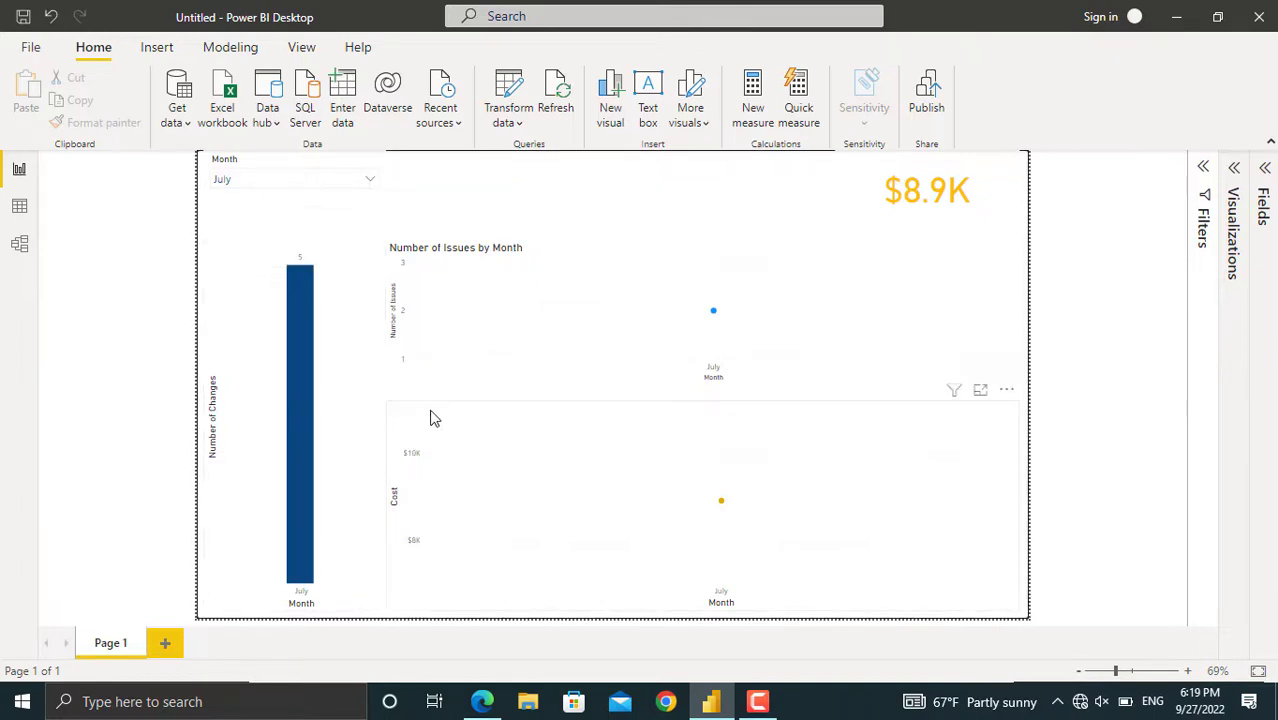
pyautogui.click(360, 166)
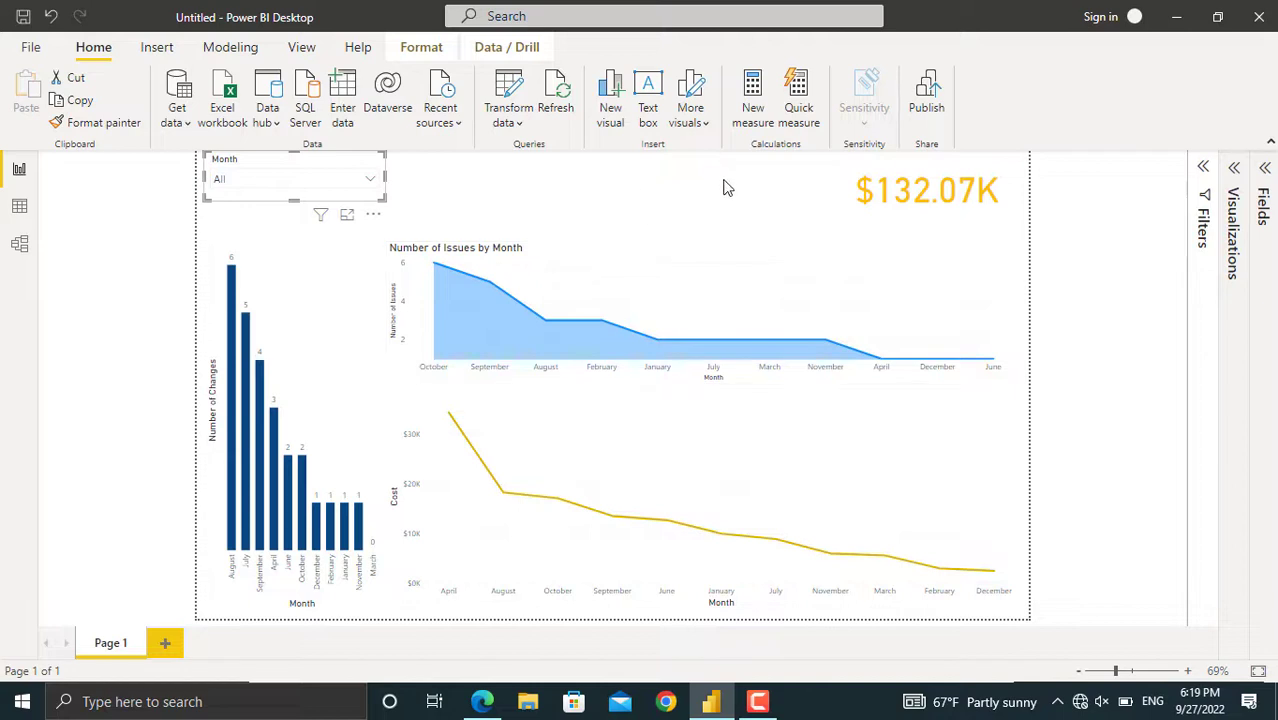
pyautogui.moveTo(482, 701)
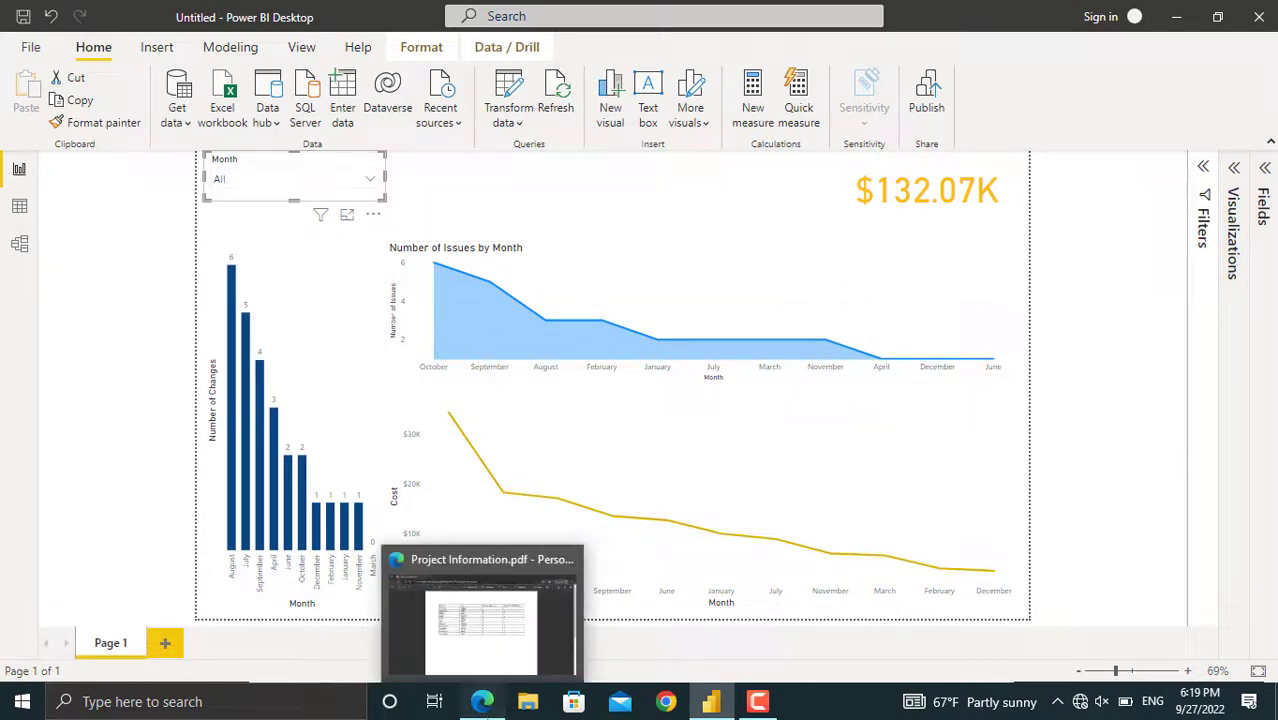
pyautogui.click(405, 552)
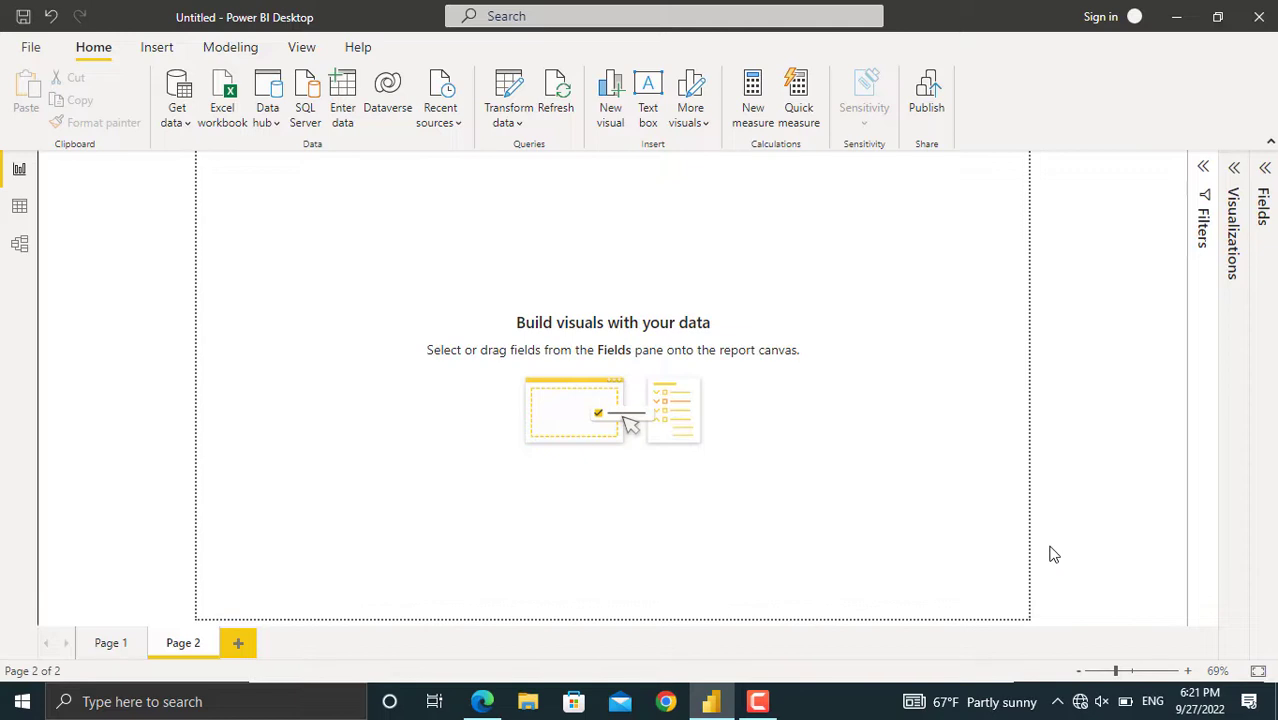
# Step: Connect to Project Information.pdf through Get data > More > PDF
pyautogui.click(184, 128)
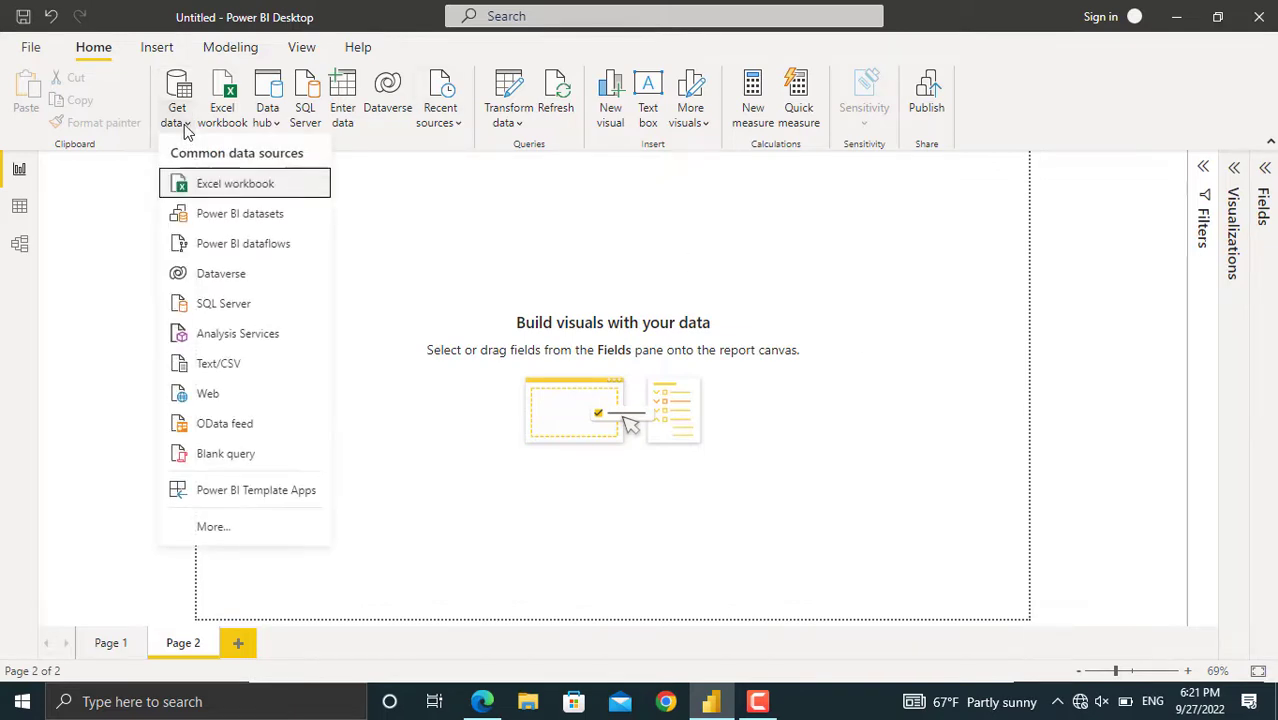
pyautogui.click(236, 531)
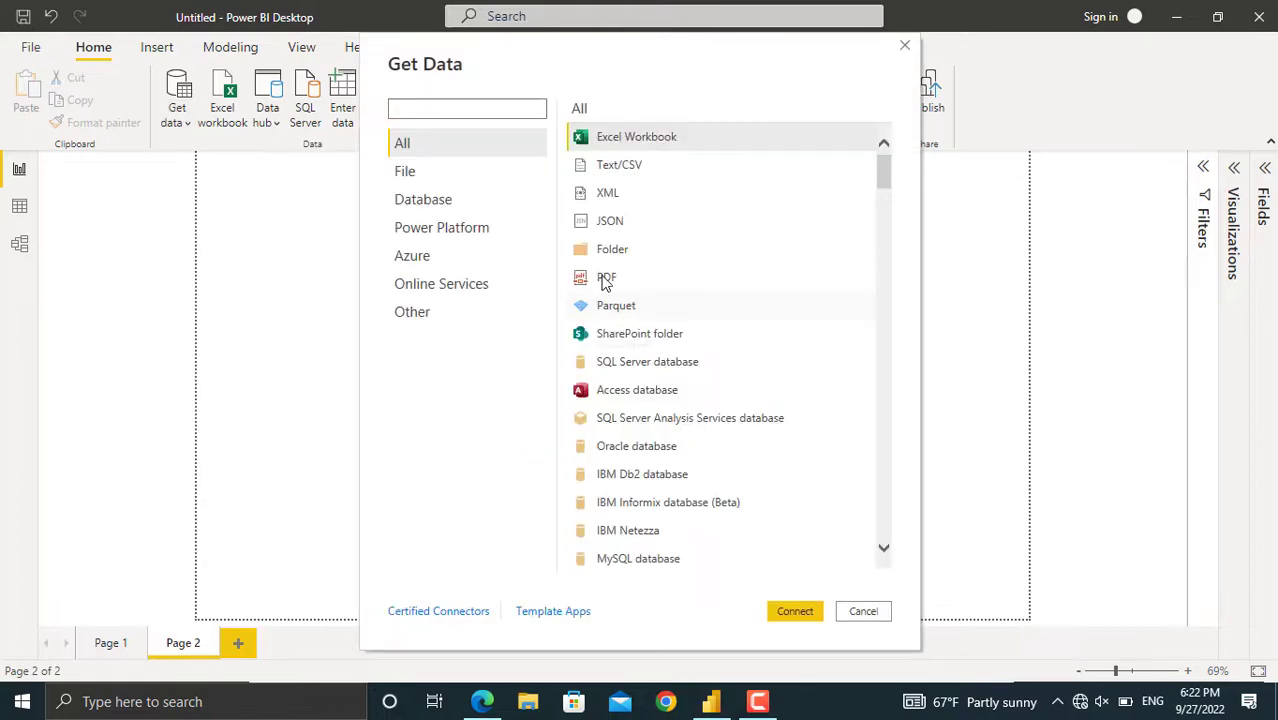
pyautogui.click(603, 279)
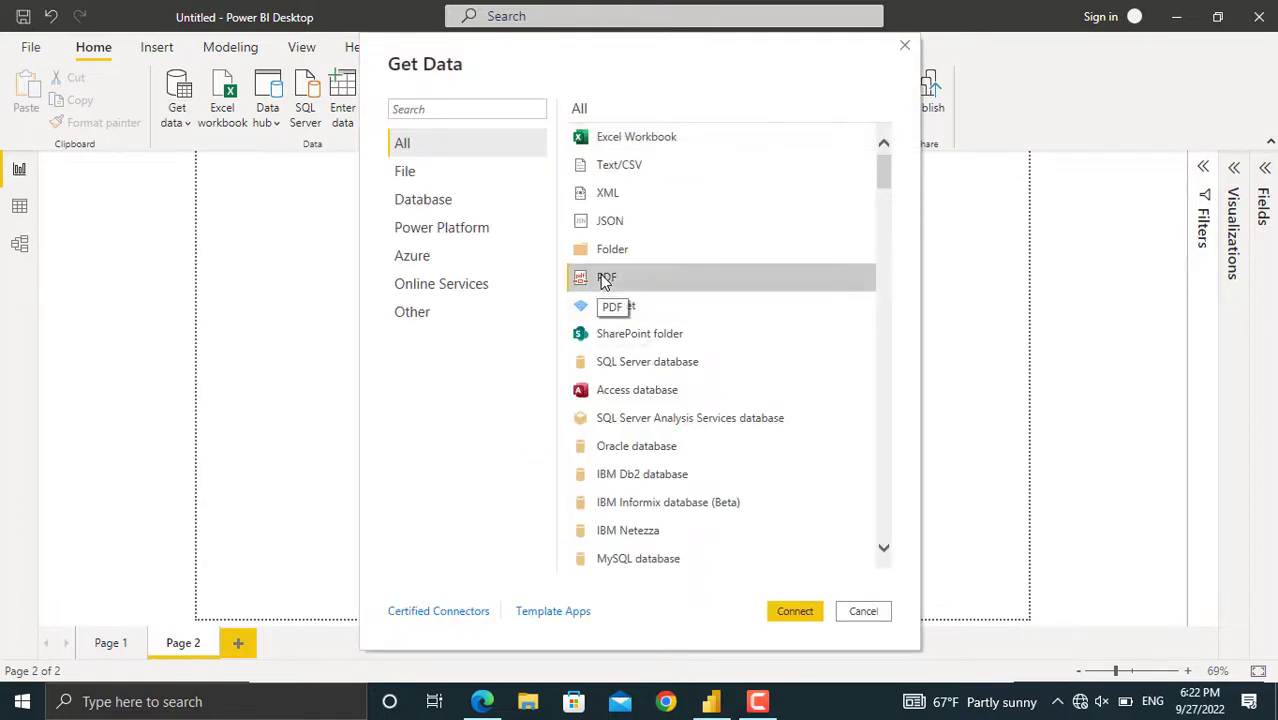
pyautogui.click(803, 612)
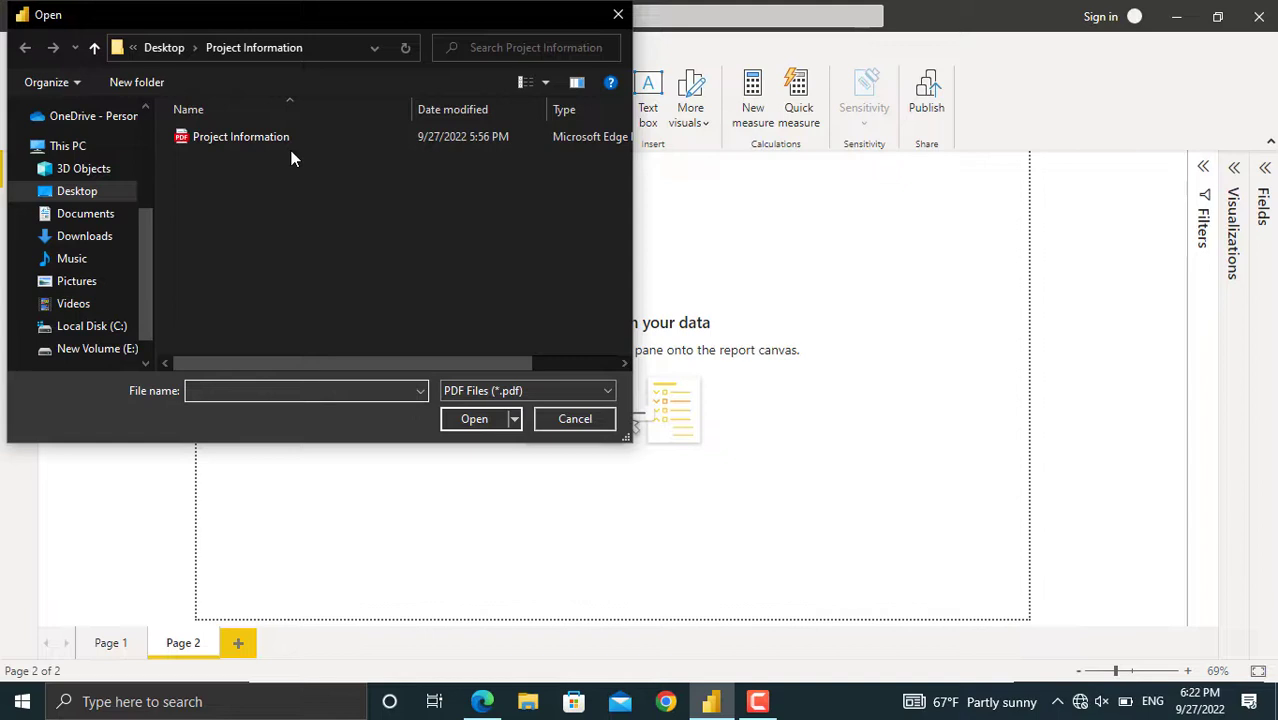
pyautogui.click(265, 141)
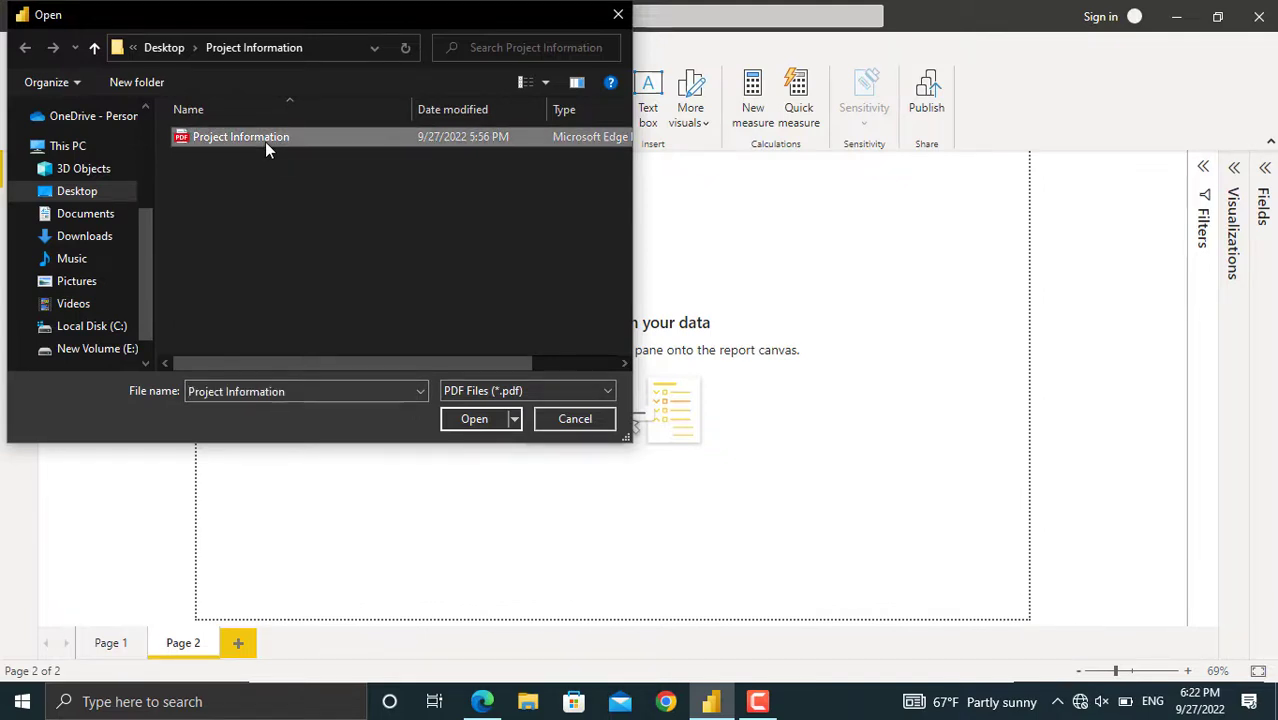
pyautogui.click(444, 424)
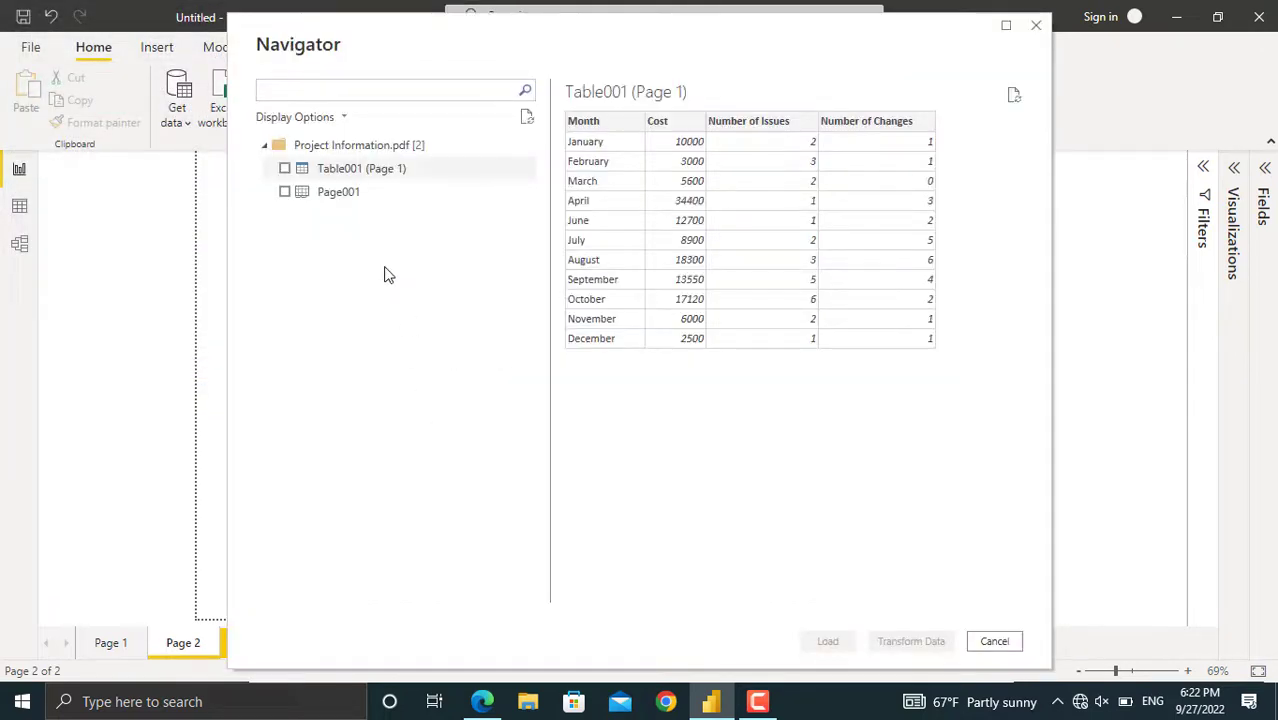
# Step: Select Table001 (Page 1) in the Navigator and load it with Transform Data
pyautogui.click(285, 170)
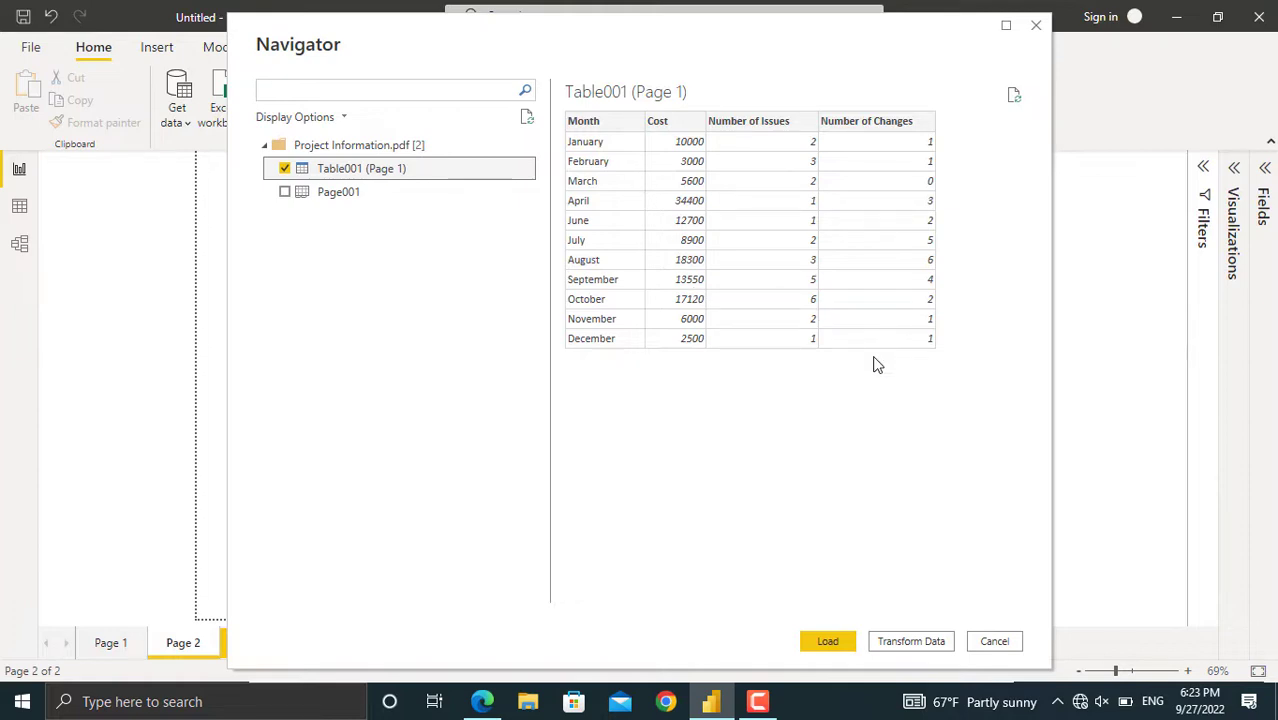
pyautogui.click(911, 640)
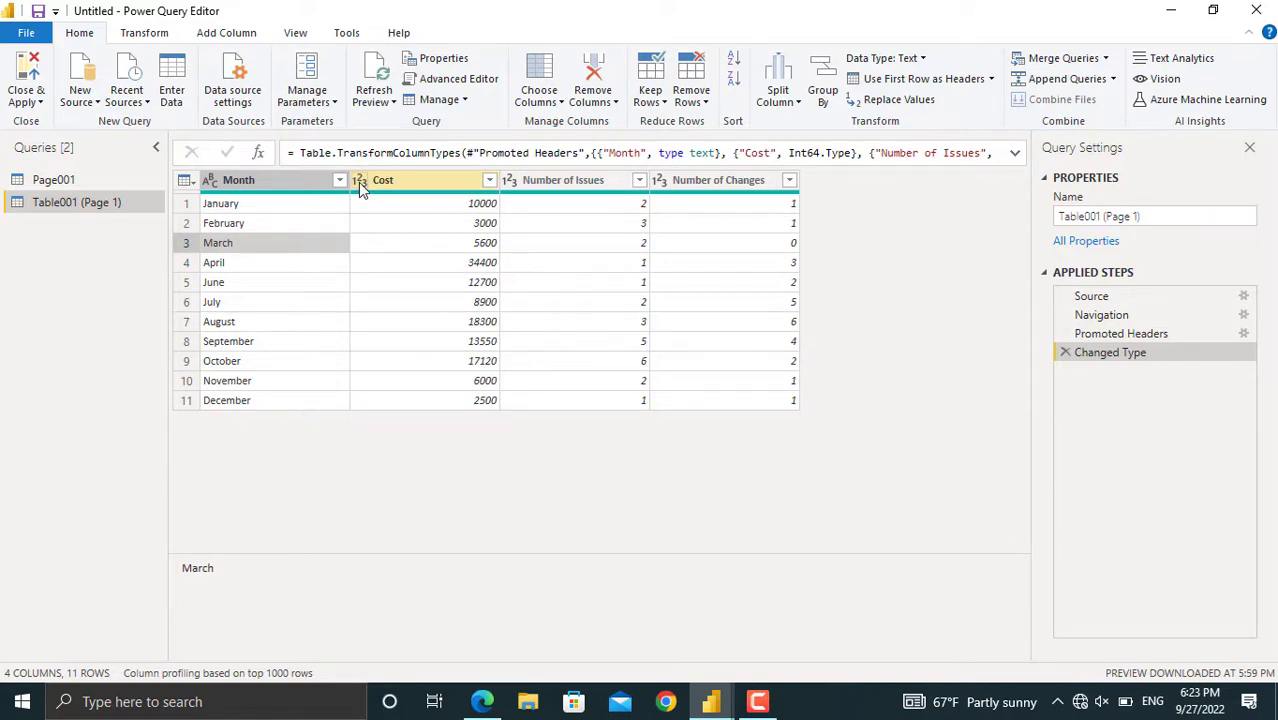
# Step: Change Cost to Fixed decimal number as a new step, then Close & Apply
pyautogui.click(358, 182)
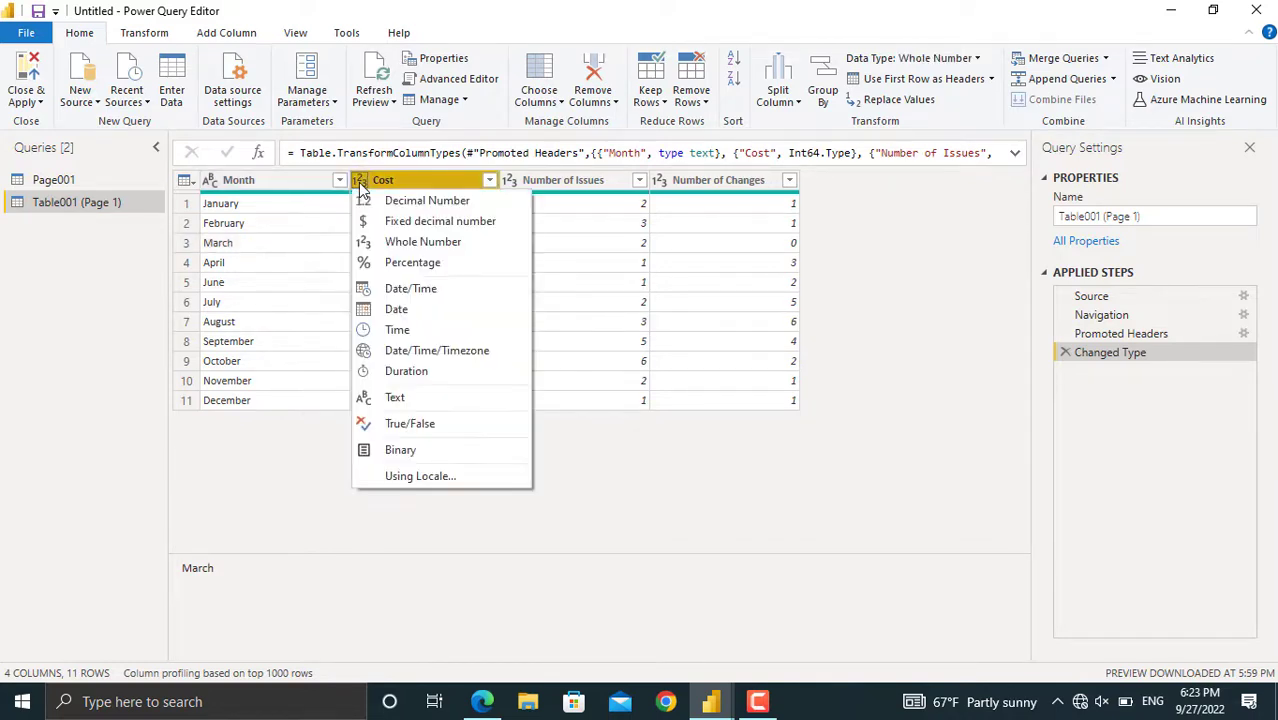
pyautogui.click(453, 223)
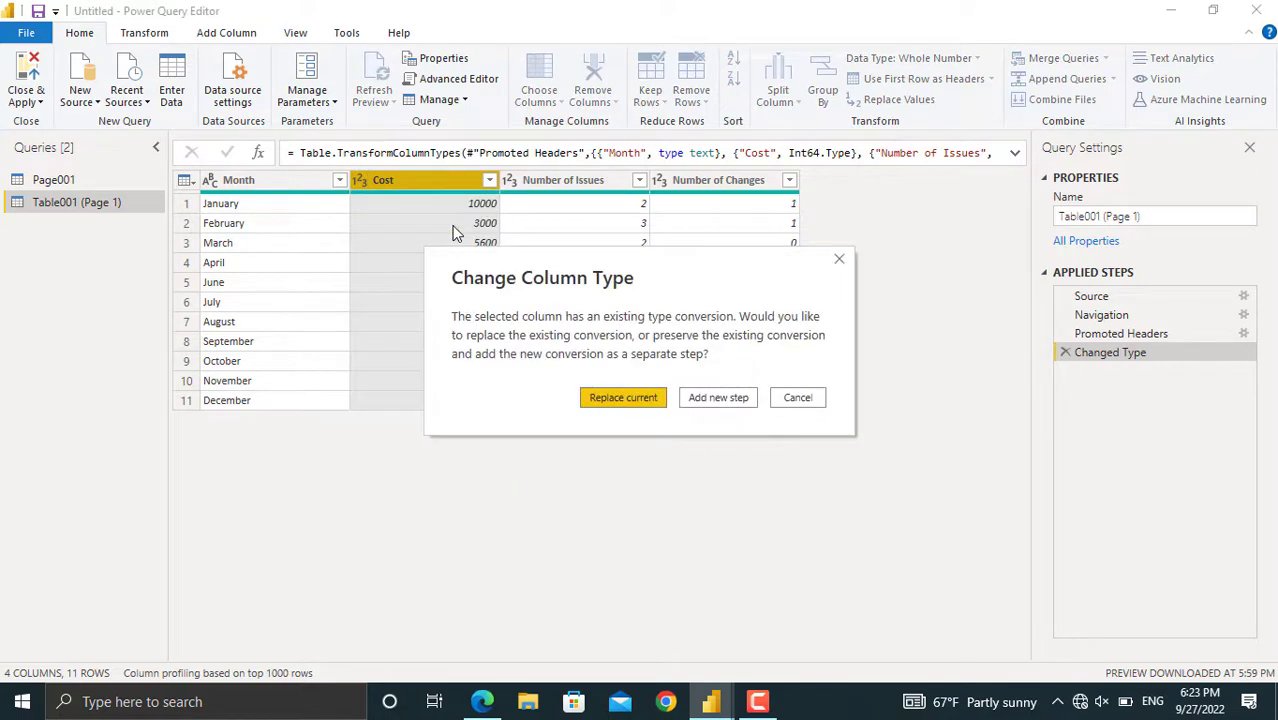
pyautogui.click(708, 398)
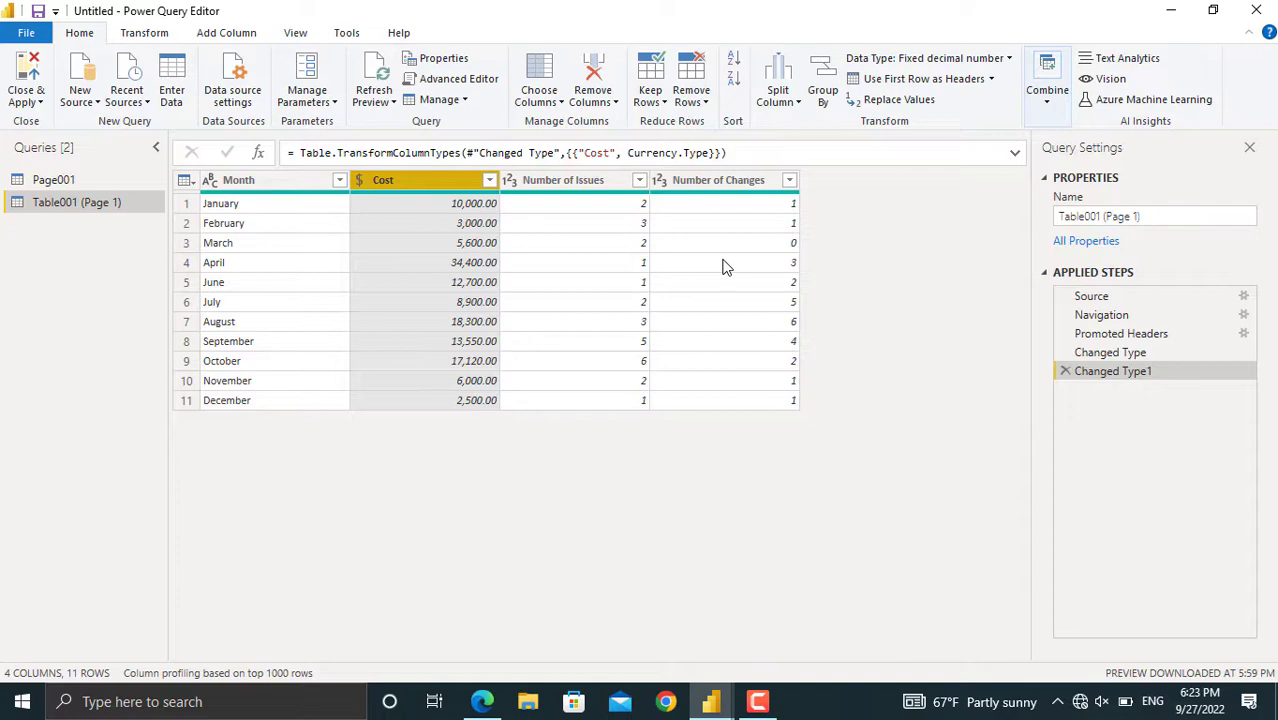
pyautogui.click(35, 64)
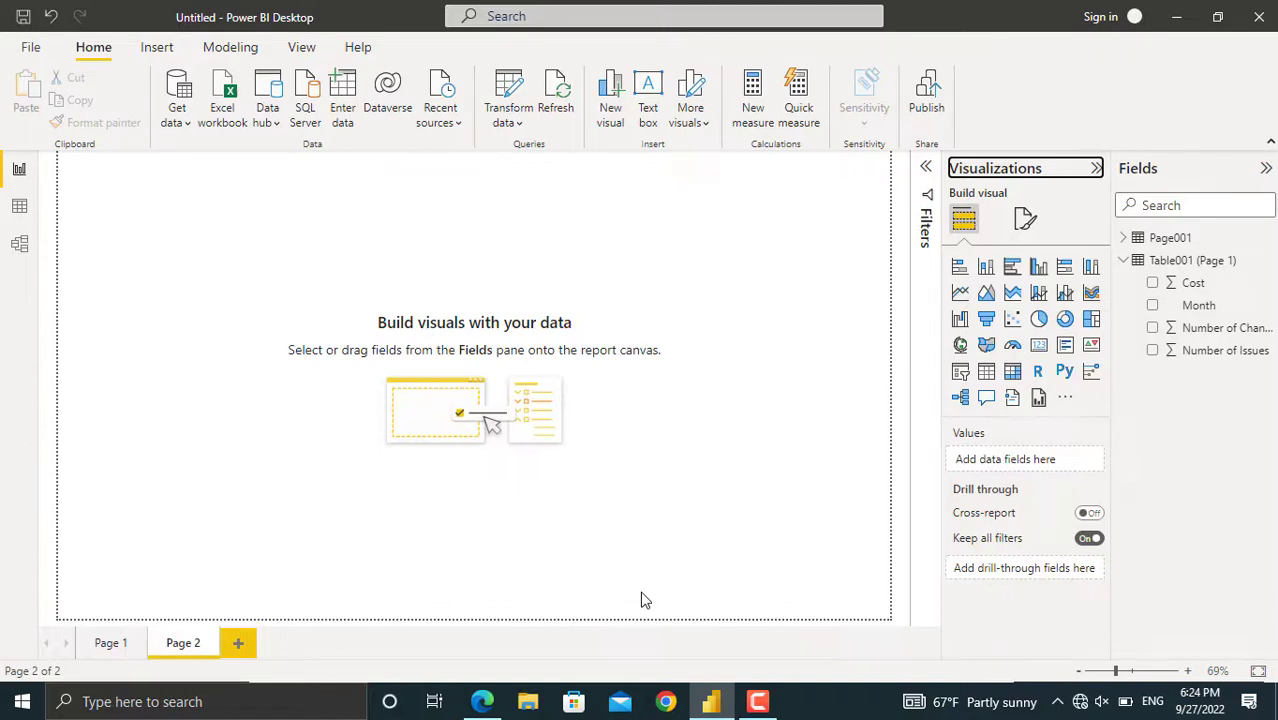
# Step: Add a Month slicer to Page 2 and switch it to Dropdown style
pyautogui.click(961, 375)
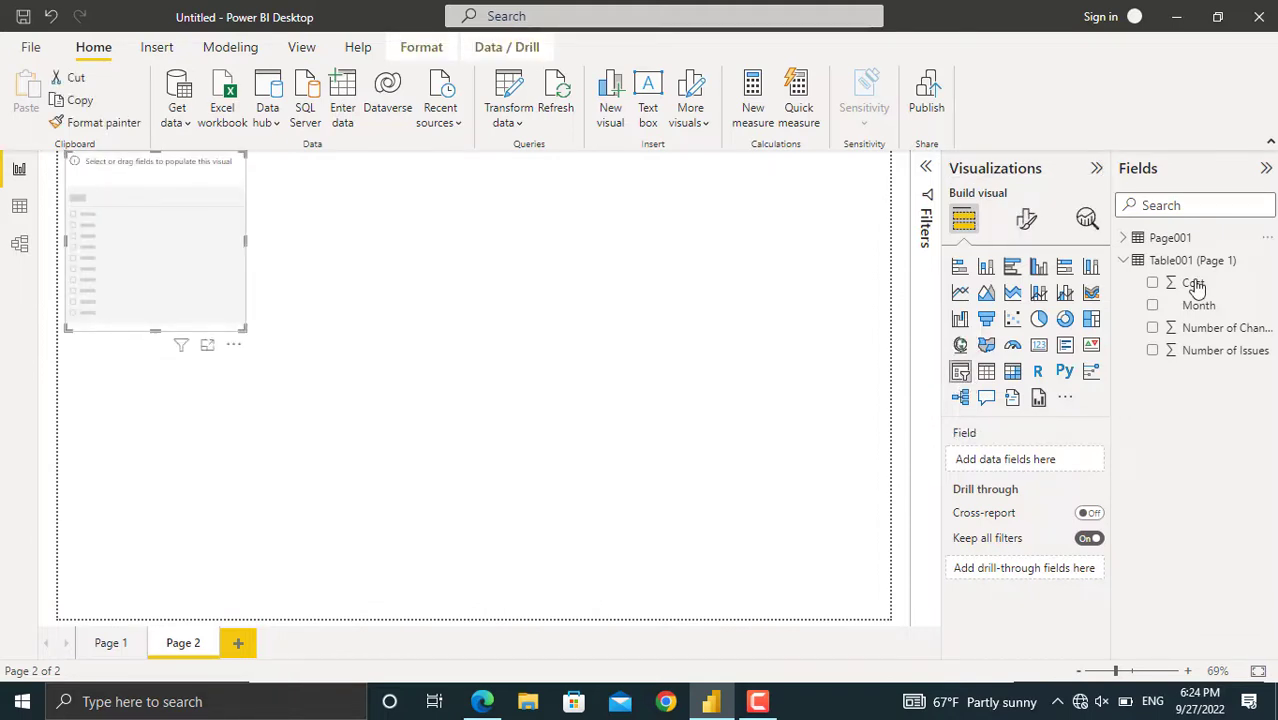
pyautogui.click(1154, 306)
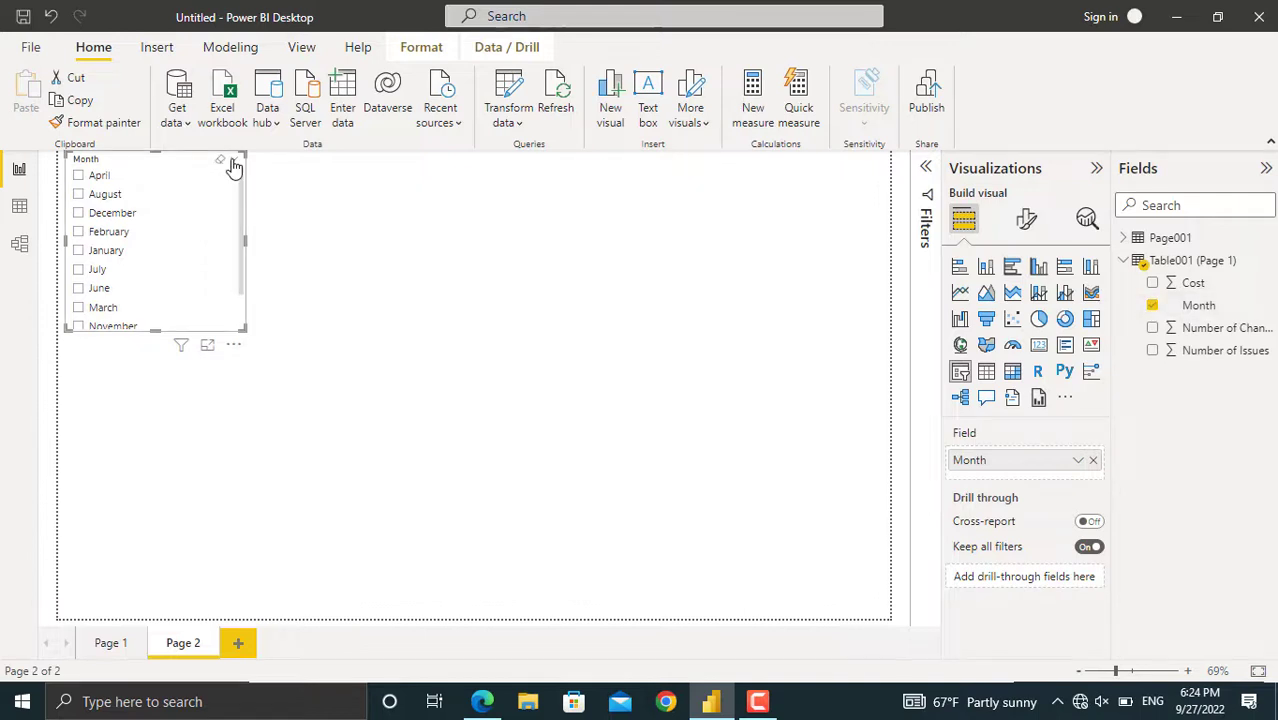
pyautogui.click(236, 162)
pyautogui.click(251, 200)
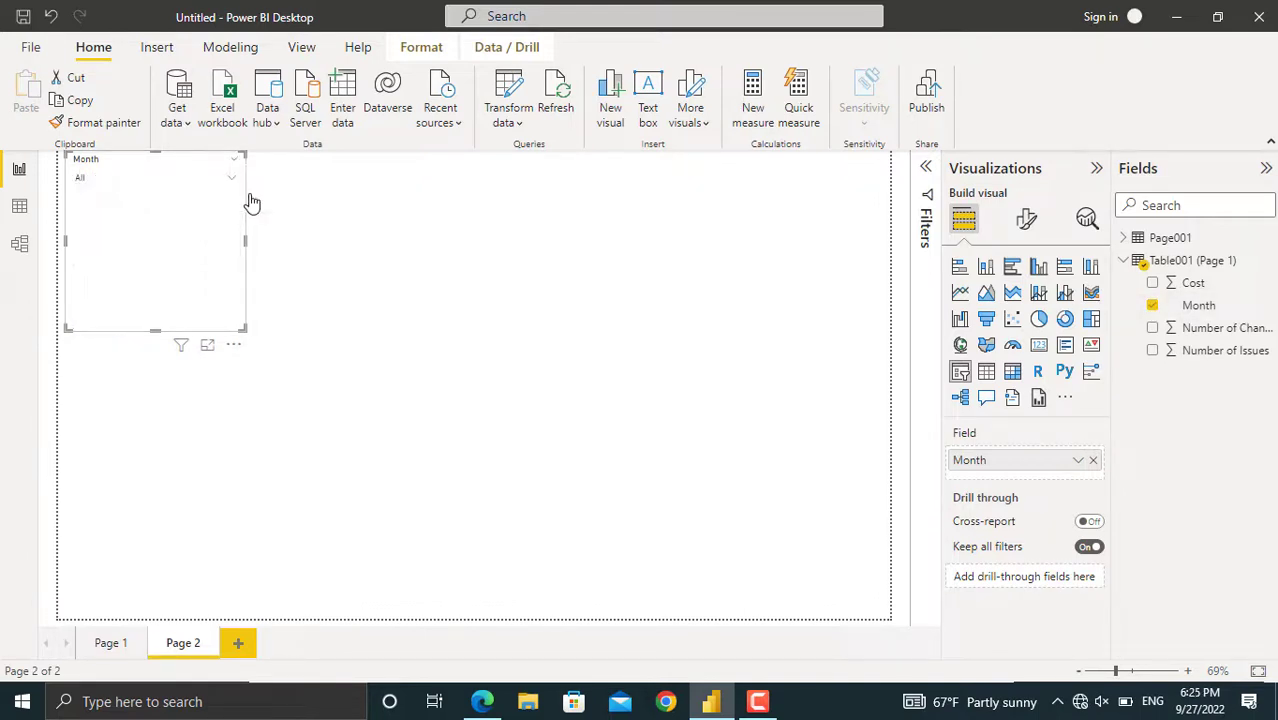
pyautogui.click(251, 203)
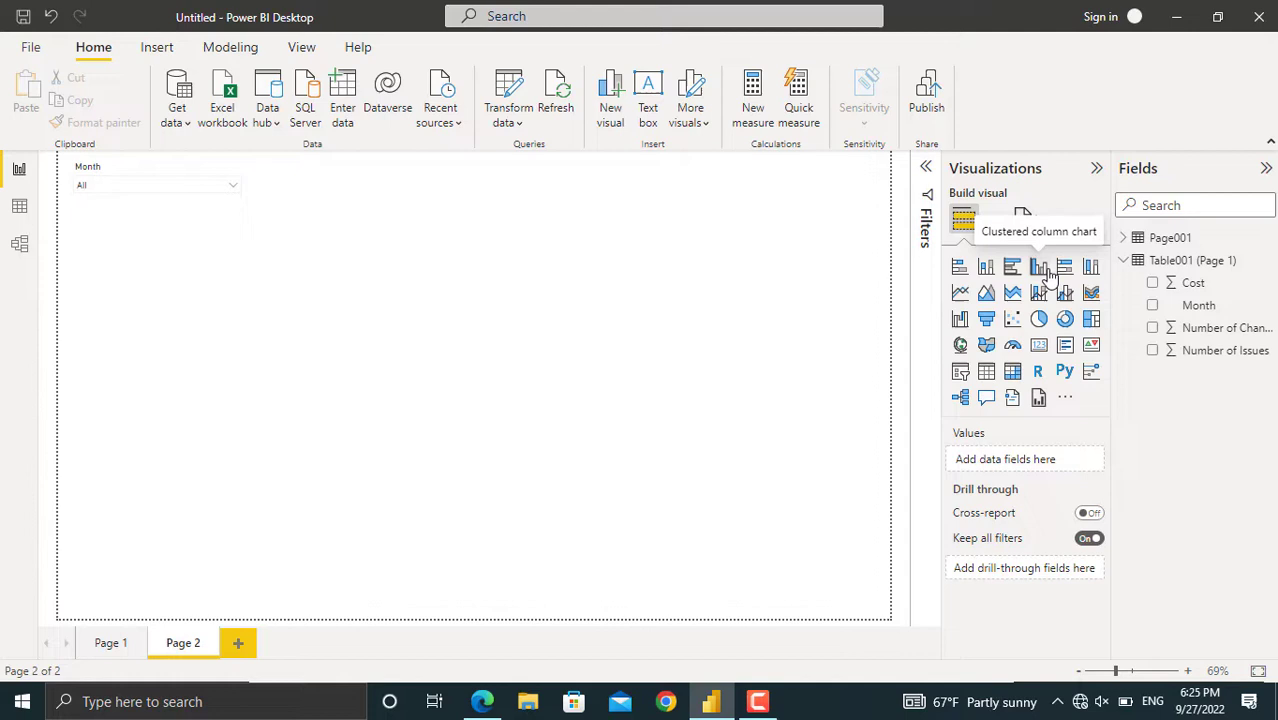
# Step: Add a Number of Changes by Month column chart, stretched tall beneath the slicer
pyautogui.click(1042, 267)
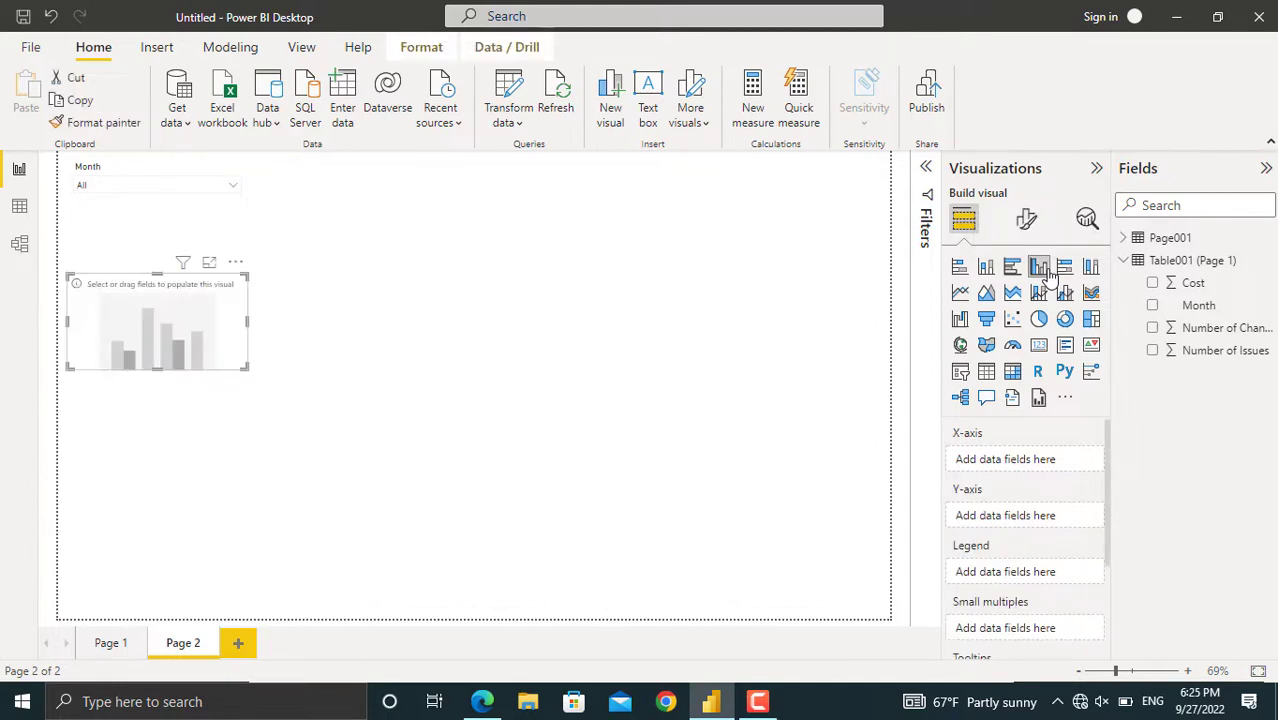
pyautogui.click(1152, 306)
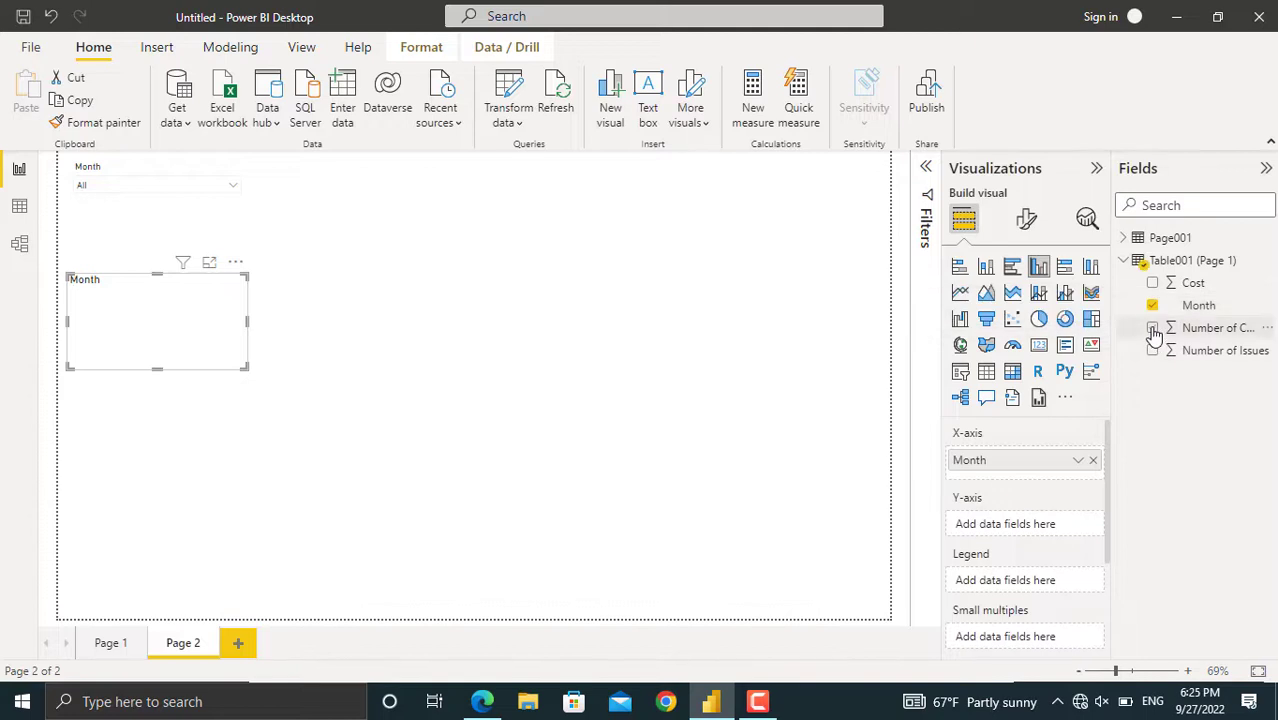
pyautogui.click(1153, 329)
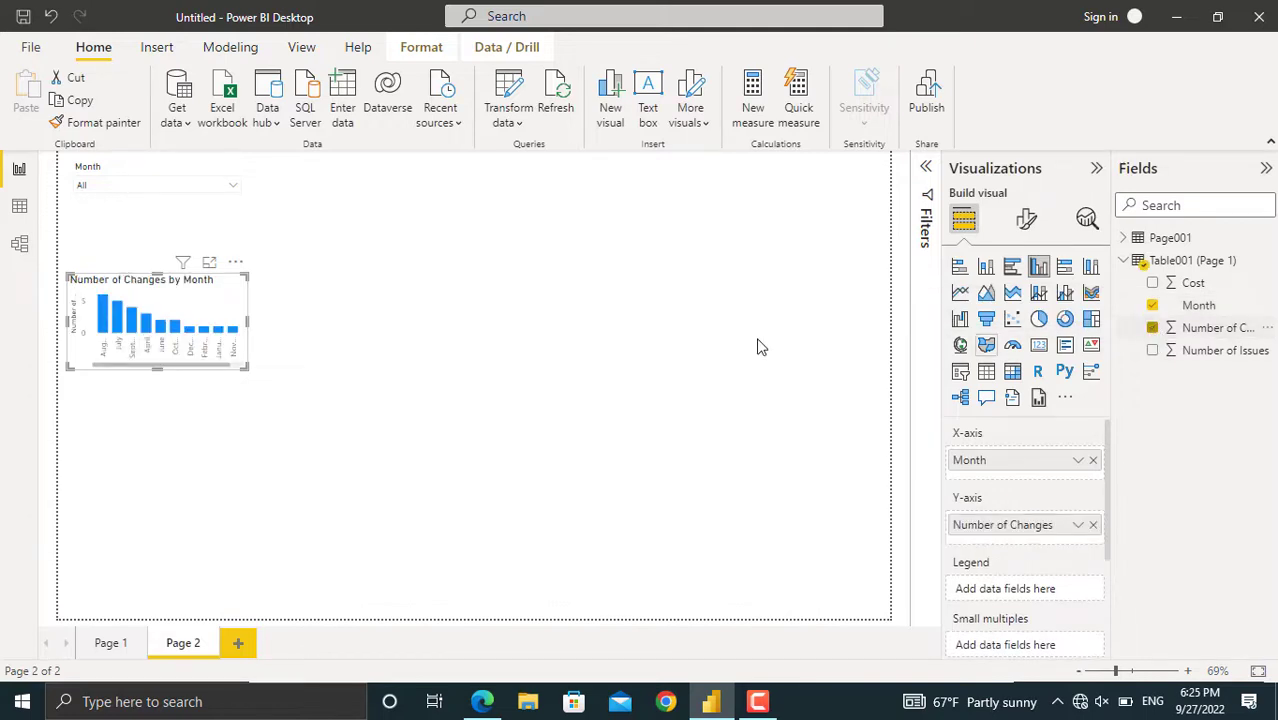
pyautogui.moveTo(157, 367); pyautogui.dragTo(162, 551)
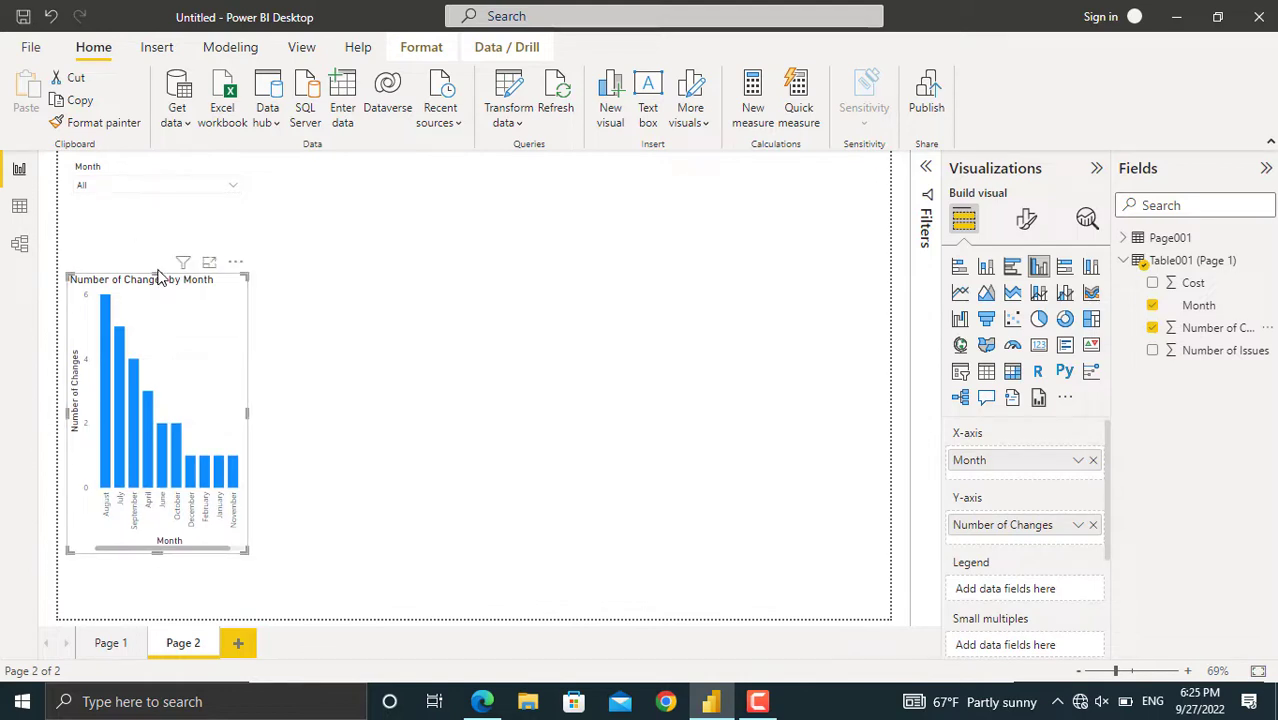
pyautogui.moveTo(157, 273); pyautogui.dragTo(155, 238)
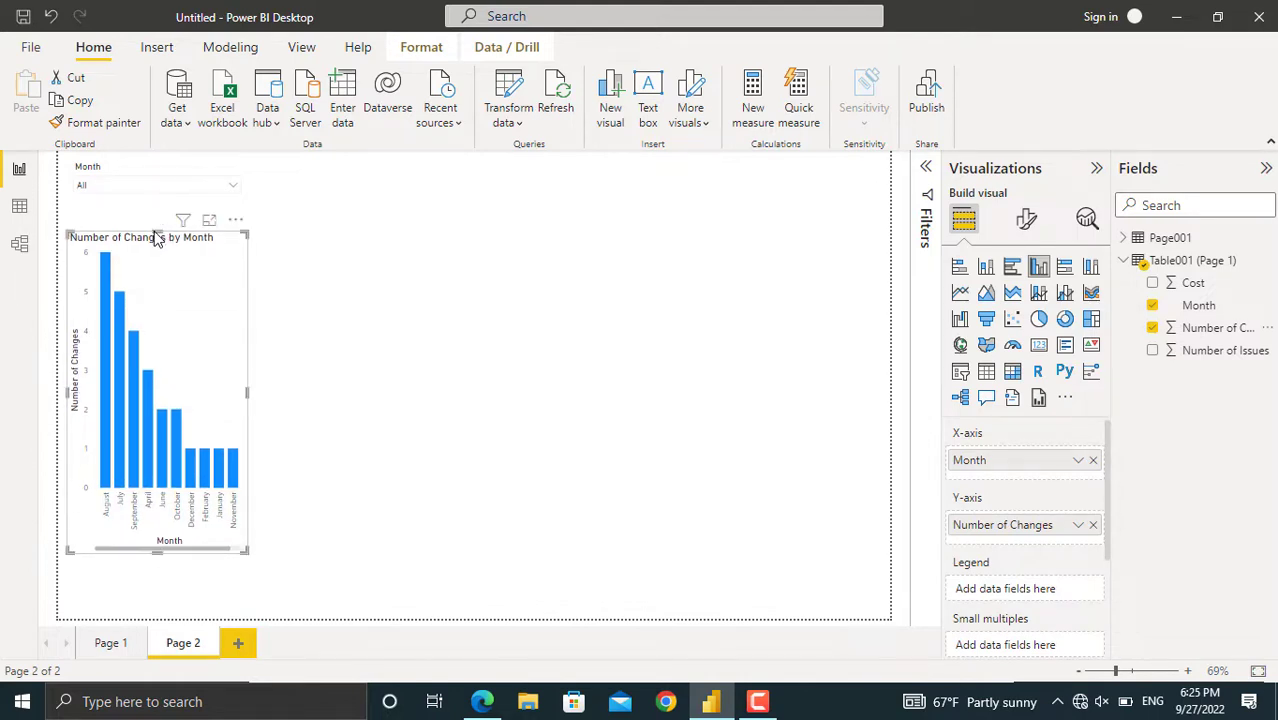
pyautogui.click(318, 307)
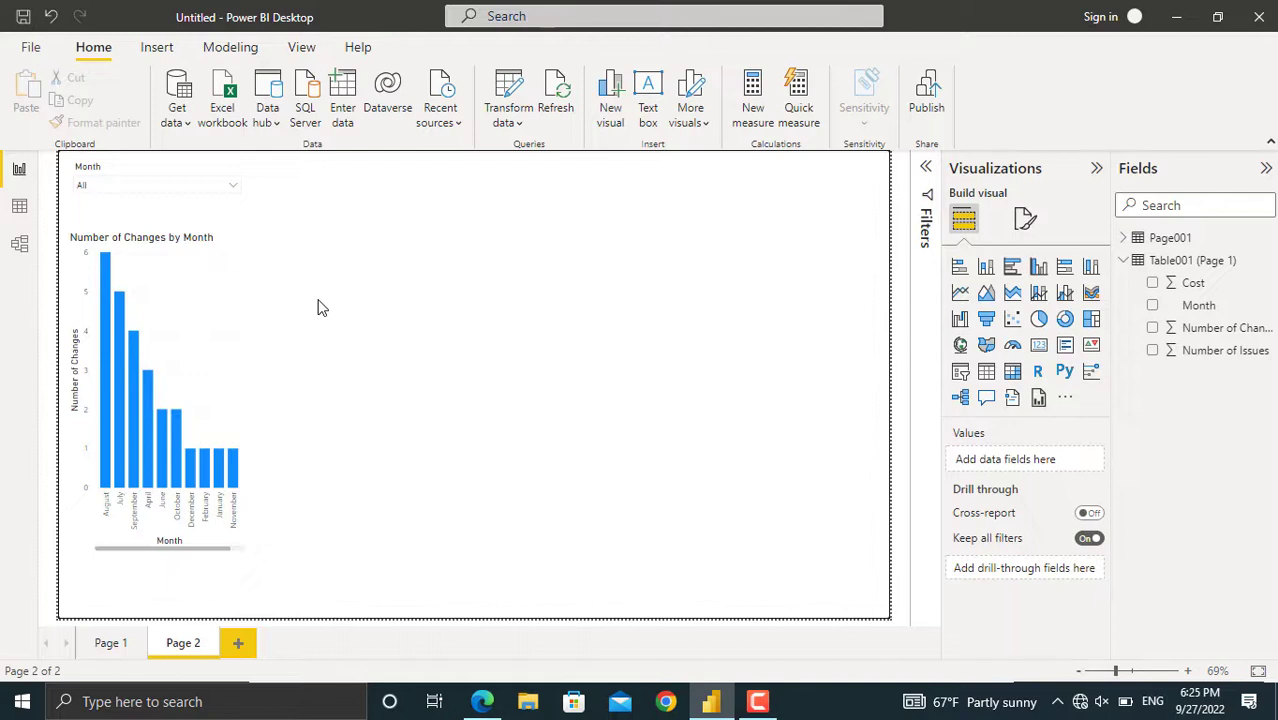
# Step: Add a line chart plotting Cost by Month
pyautogui.click(960, 292)
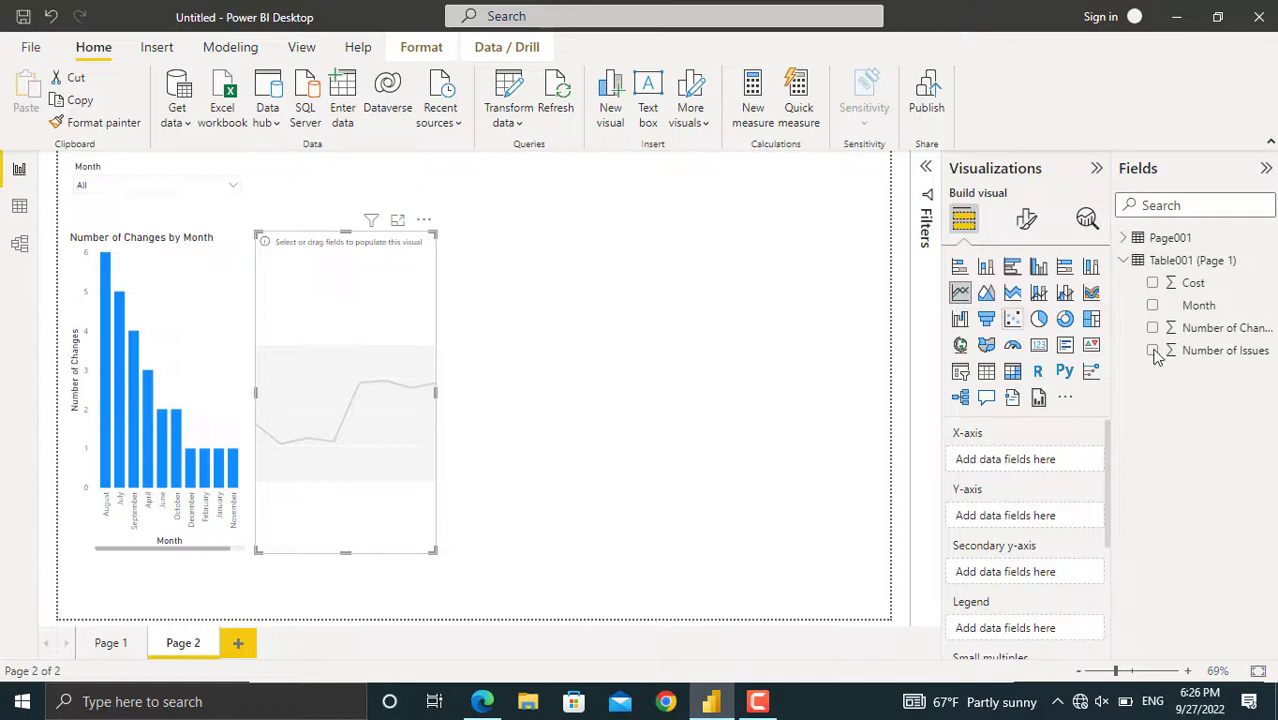
pyautogui.click(1190, 307)
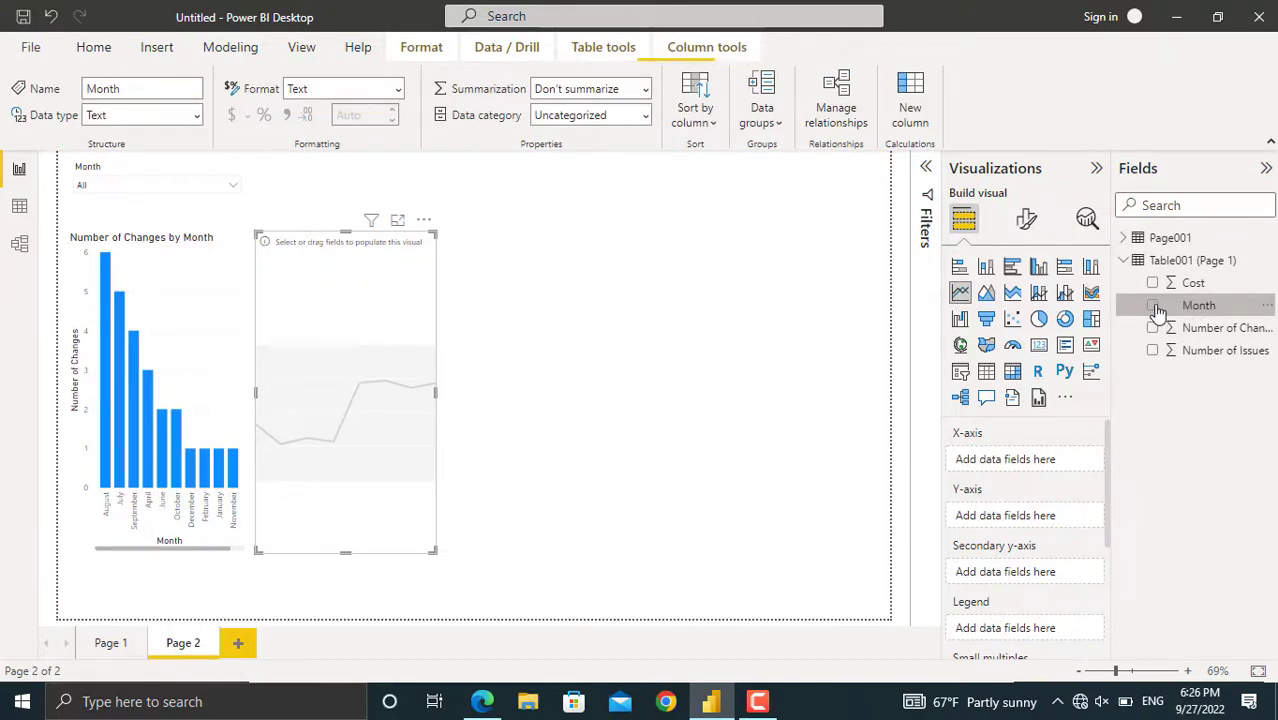
pyautogui.click(1152, 305)
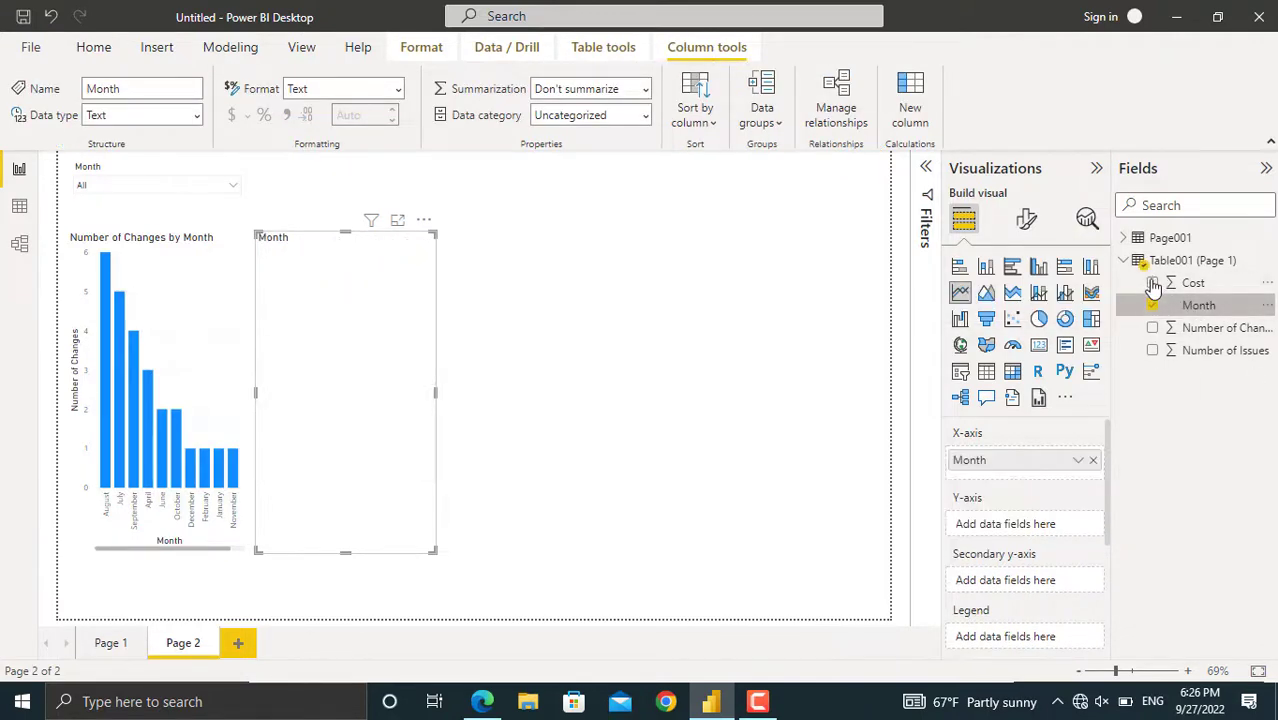
pyautogui.click(1152, 283)
pyautogui.click(849, 577)
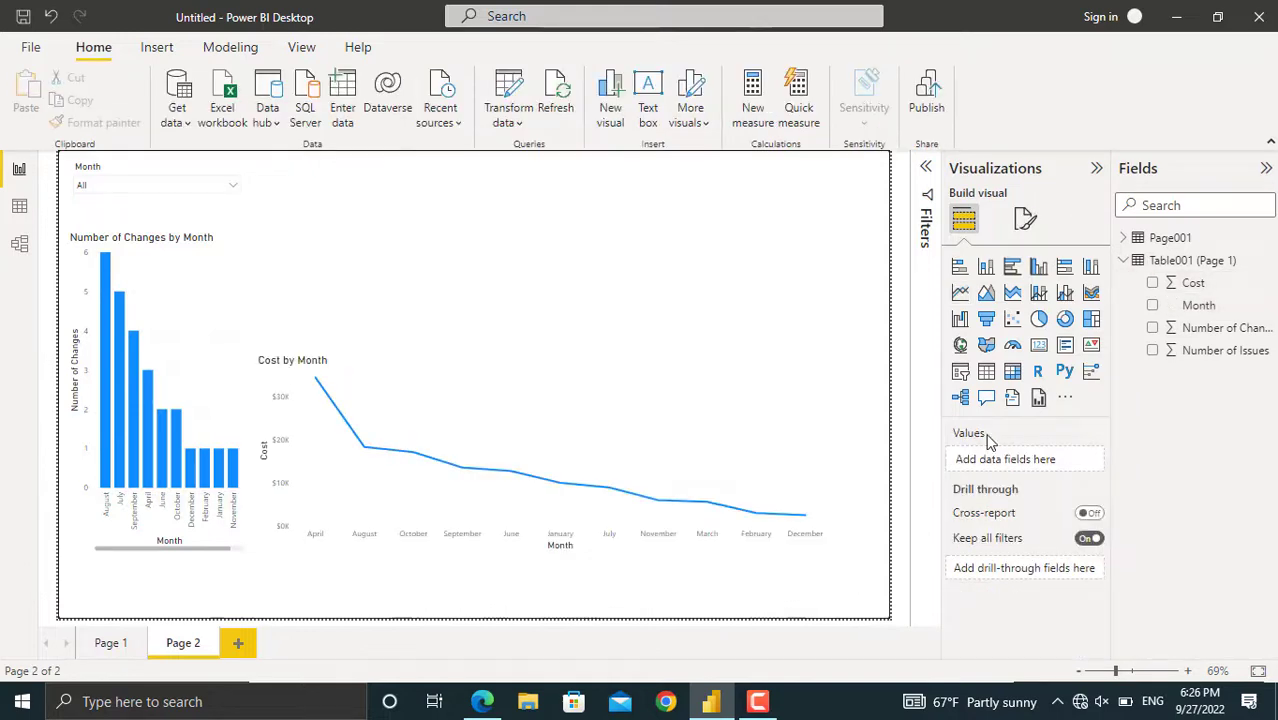
# Step: Add an area chart plotting Number of Issues by Month
pyautogui.click(987, 300)
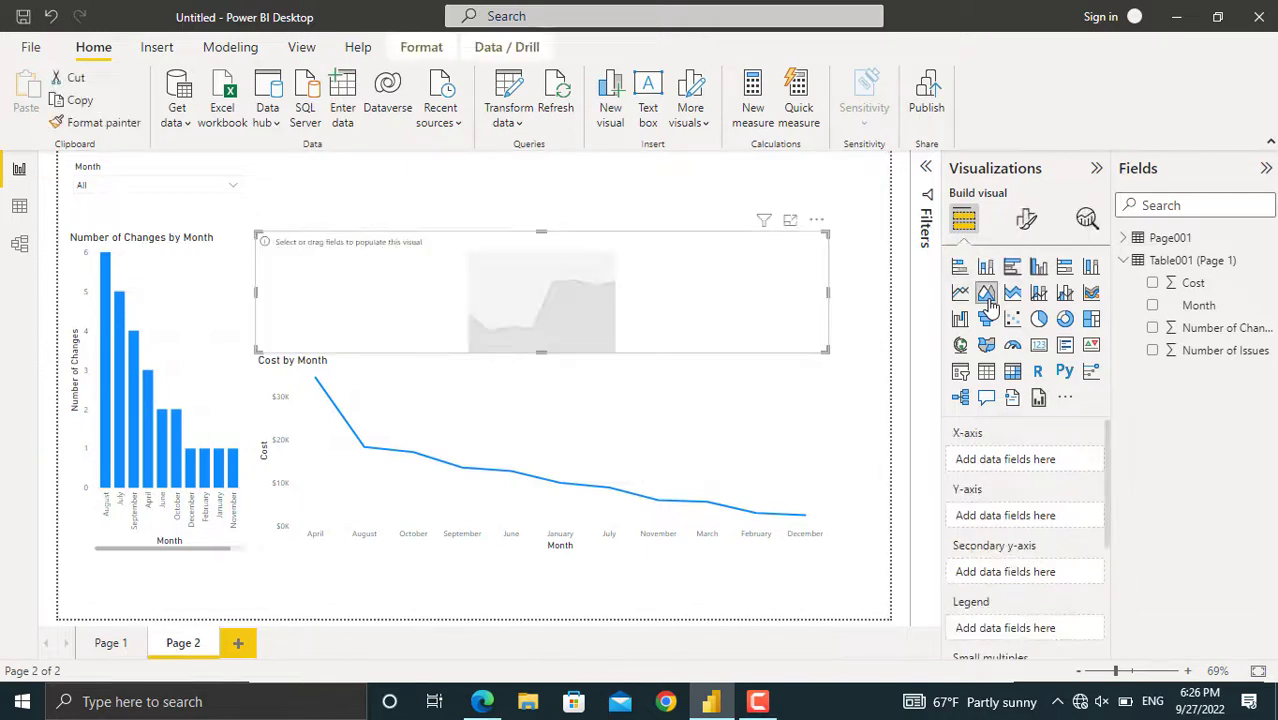
pyautogui.click(1152, 306)
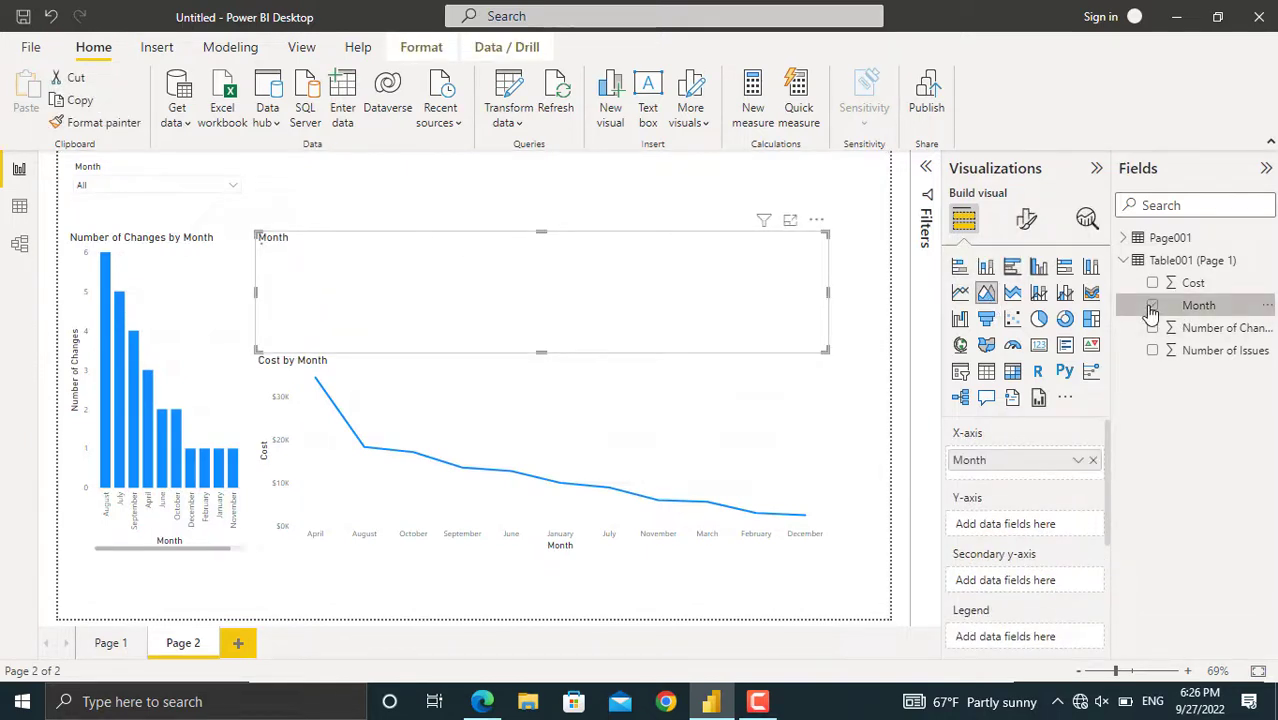
pyautogui.click(1153, 351)
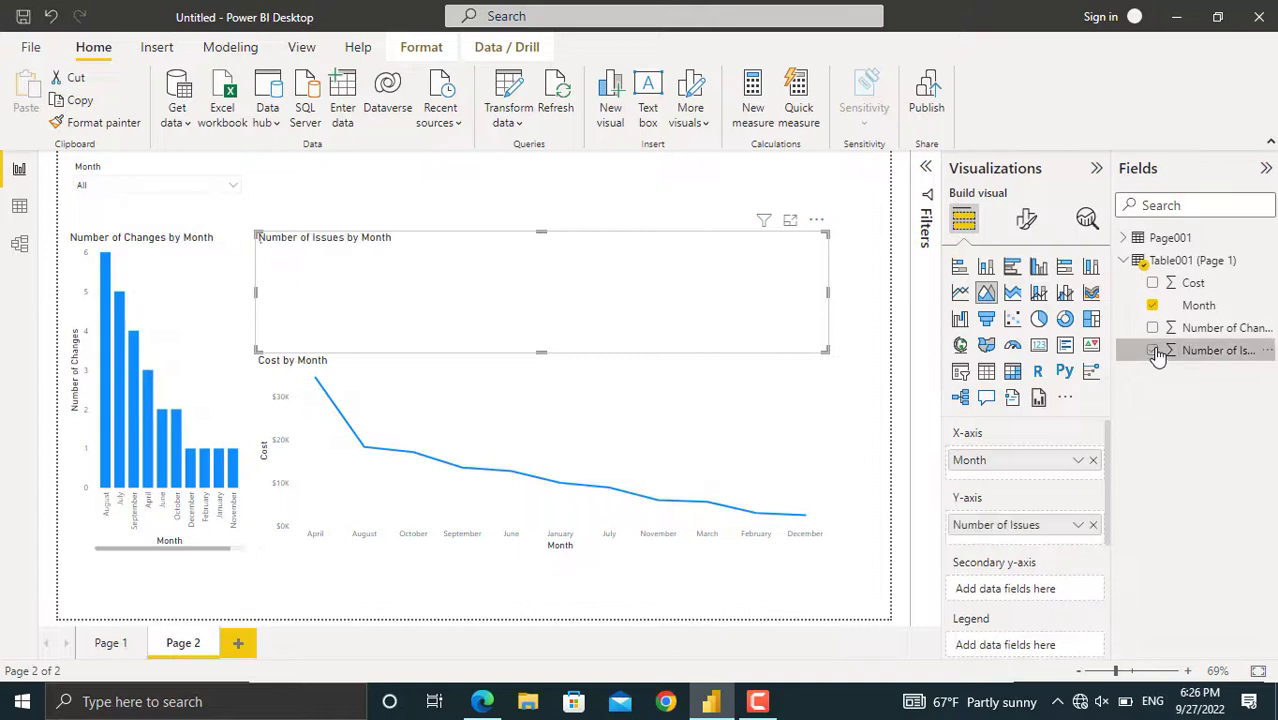
pyautogui.click(857, 437)
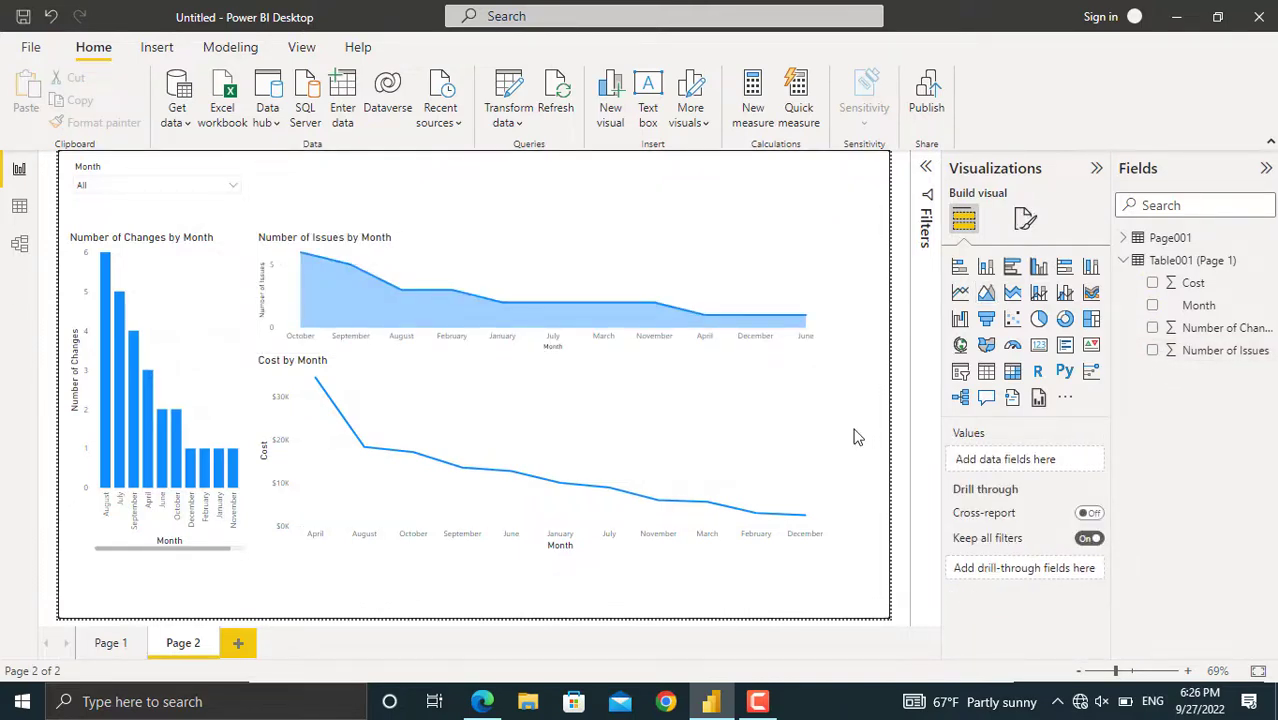
# Step: Add a card showing total Cost of $132.07K, then open the Month slicer list
pyautogui.click(1039, 352)
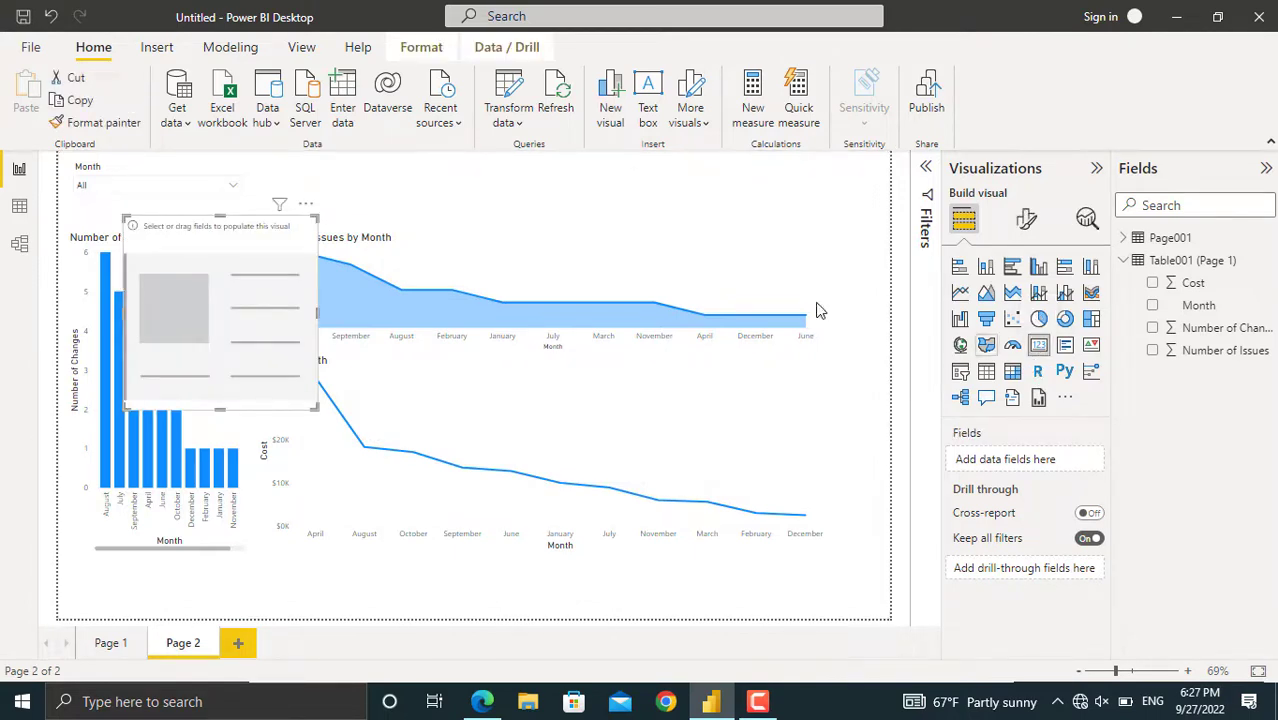
pyautogui.click(1154, 284)
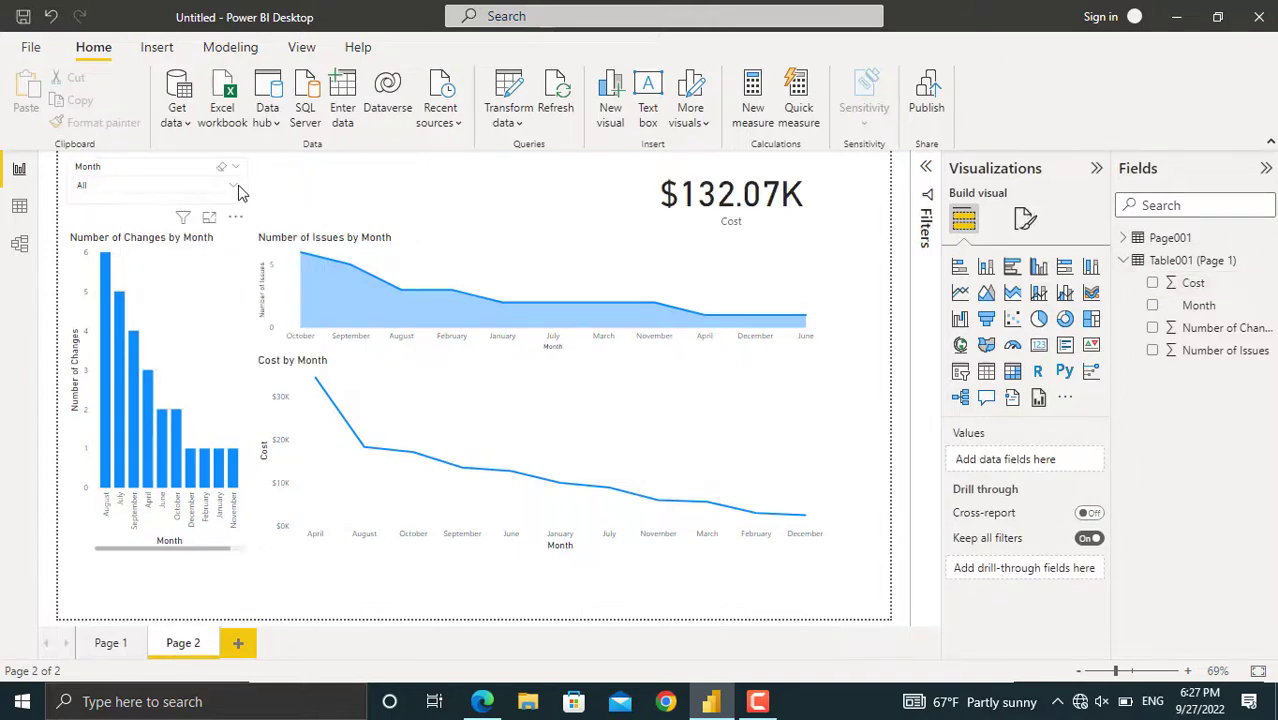
pyautogui.click(233, 186)
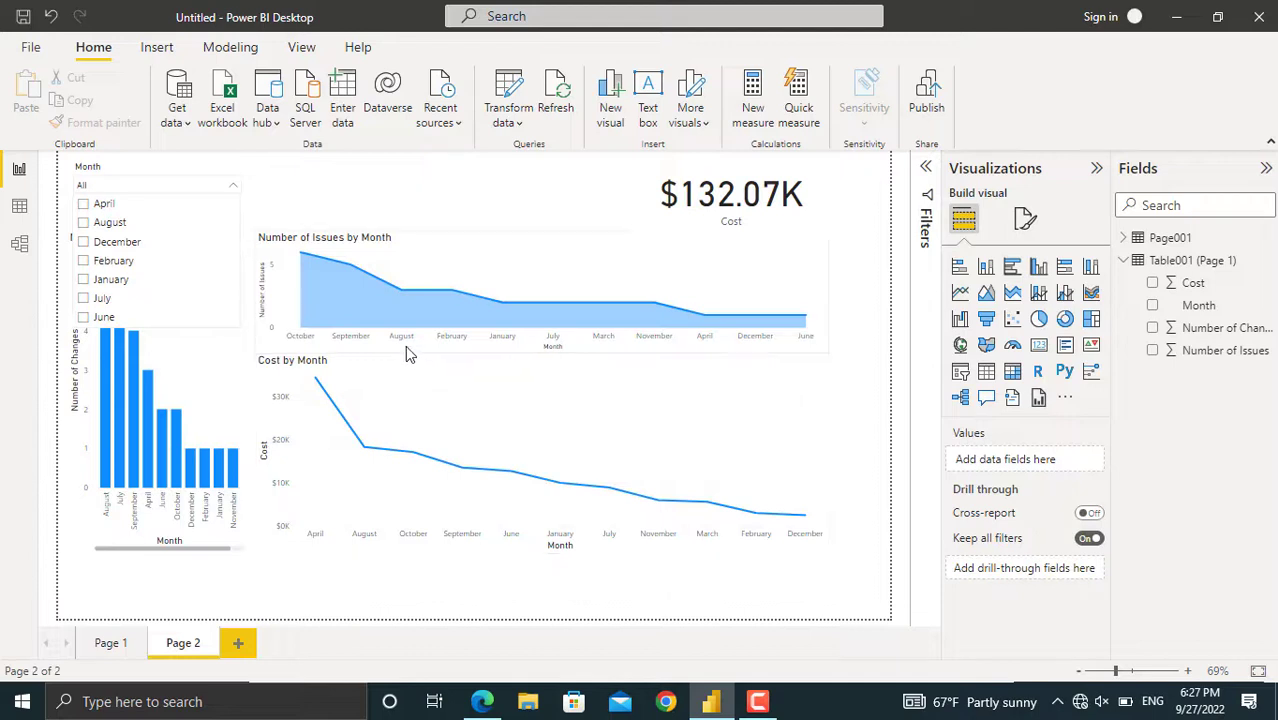
# Step: Tick February in the Month slicer so the Cost card drops to $3K
pyautogui.click(84, 262)
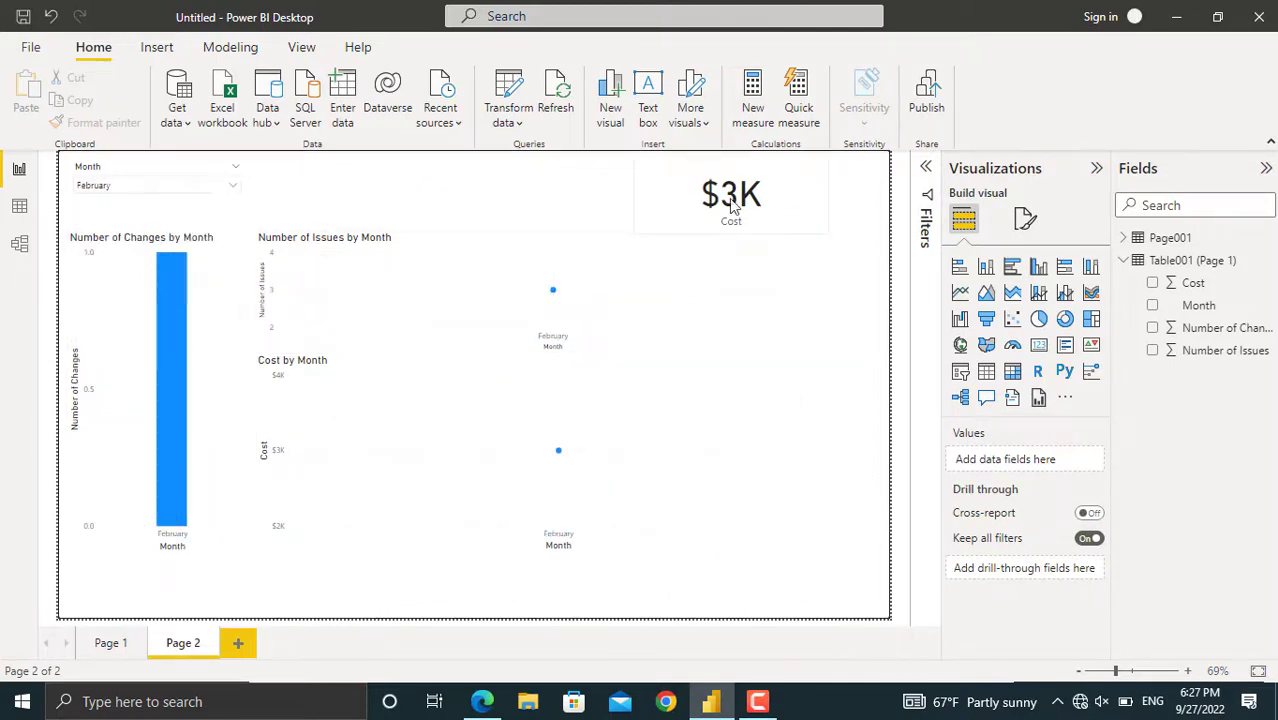